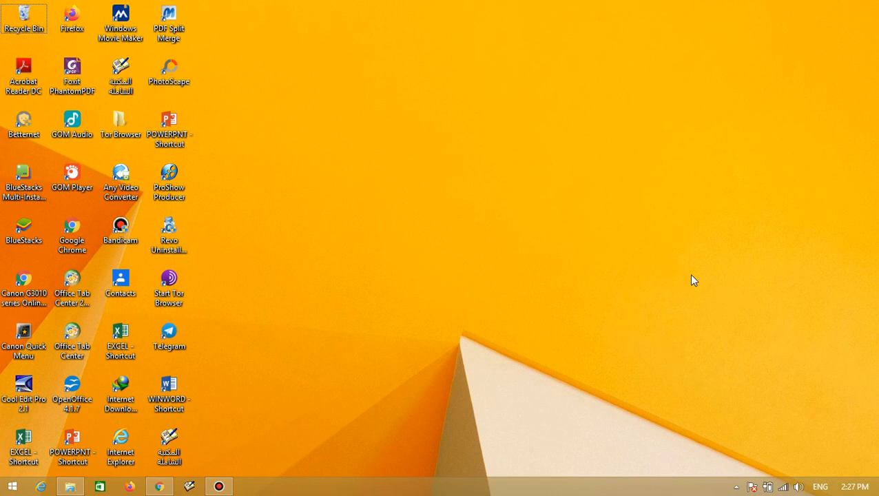
Switch to Chrome and turn on editing mode for the Sejarah Kebudayaan Islam MTs Kelas 7B course
left_click(159, 487)
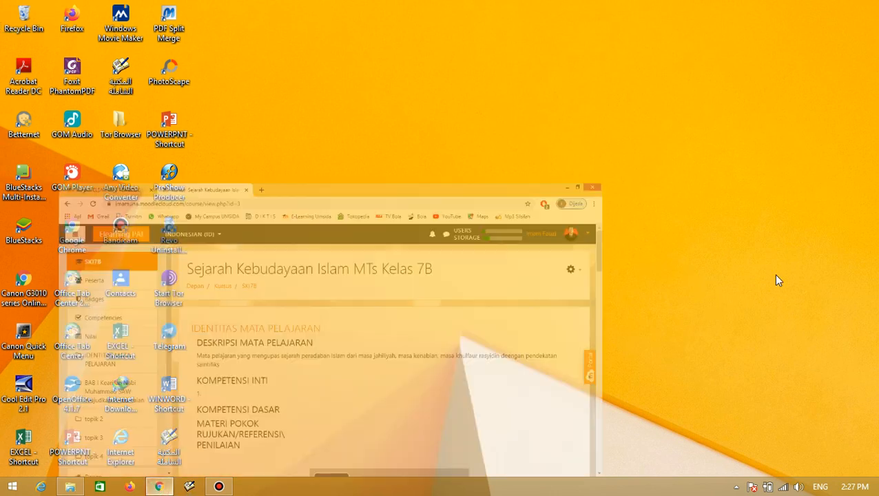
scroll(632, 237, "down", 3)
scroll(632, 262, "down", 15)
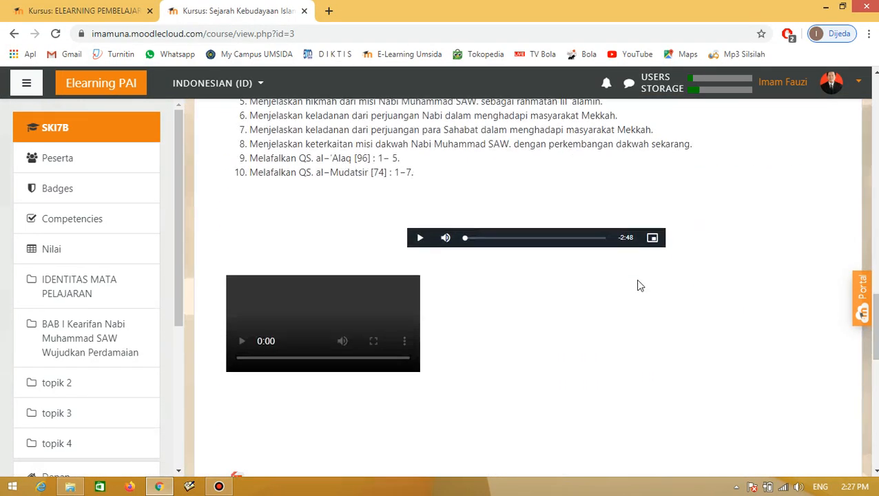
scroll(637, 308, "up", 3)
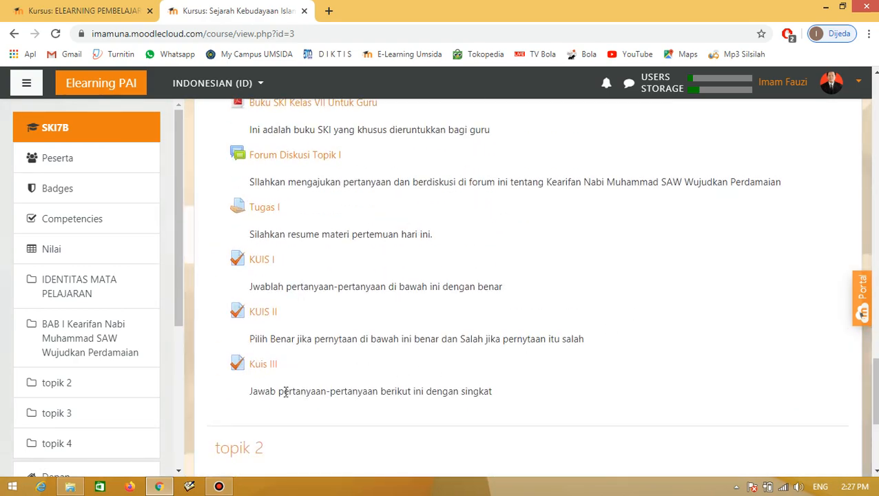
scroll(696, 278, "up", 20)
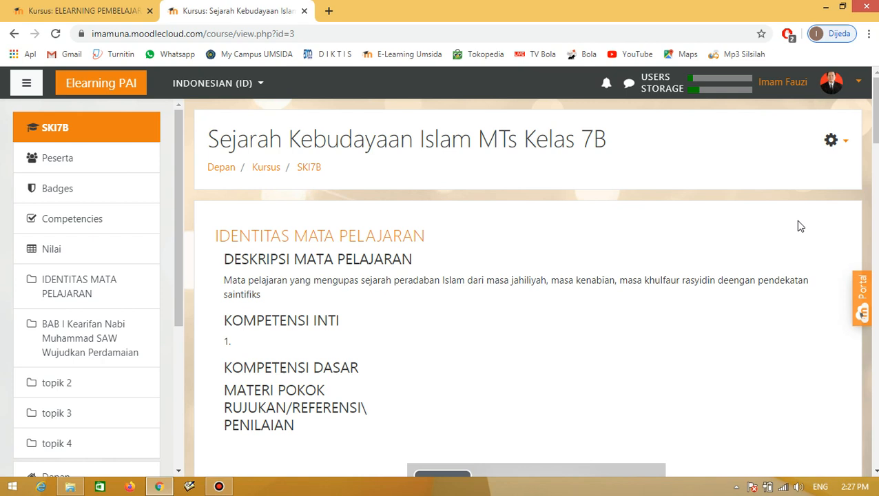
left_click(835, 142)
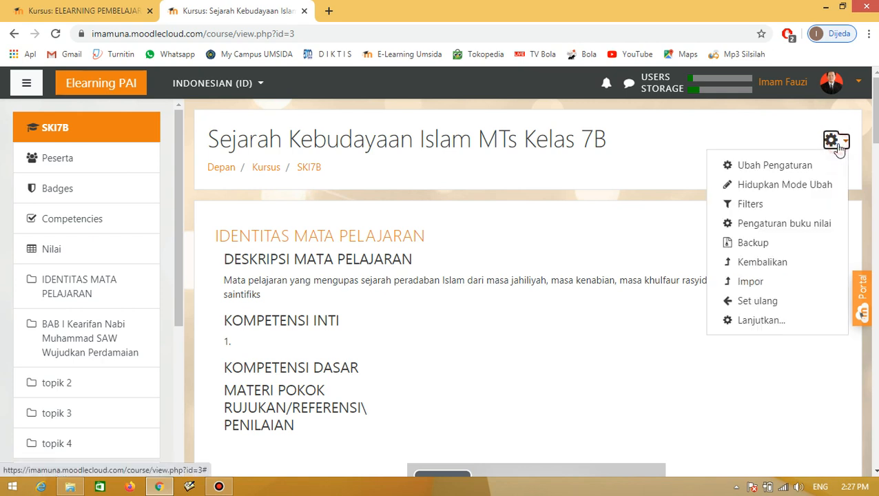
left_click(785, 186)
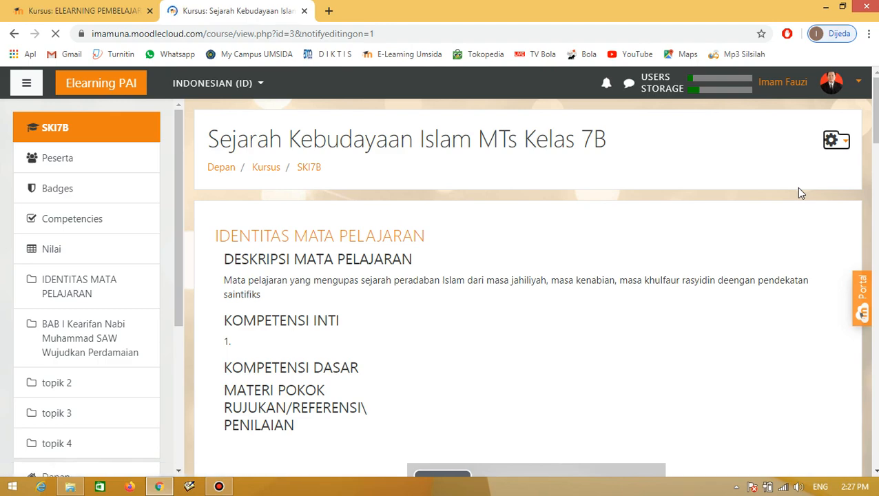
Add a new Kuis activity to the section BAB I Kearifan Nabi Muhammad SAW Wujudkan Perdamaian
scroll(741, 240, "down", 10)
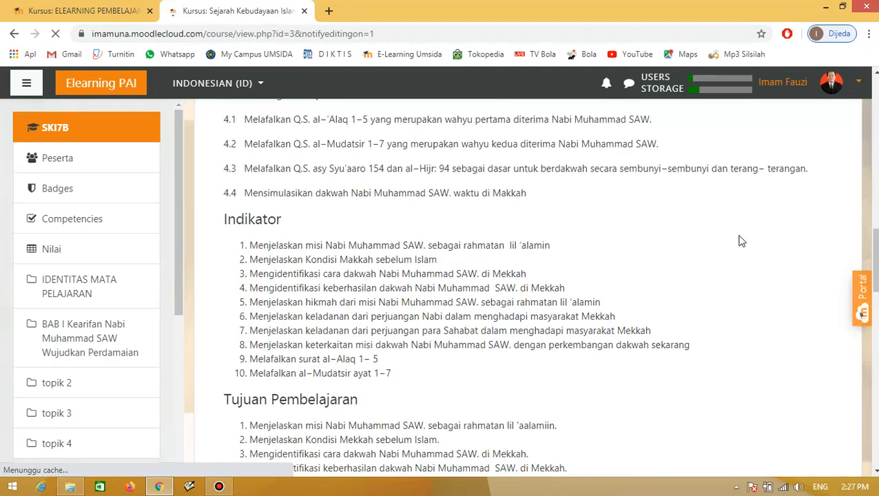
scroll(741, 240, "down", 10)
scroll(544, 269, "up", 4)
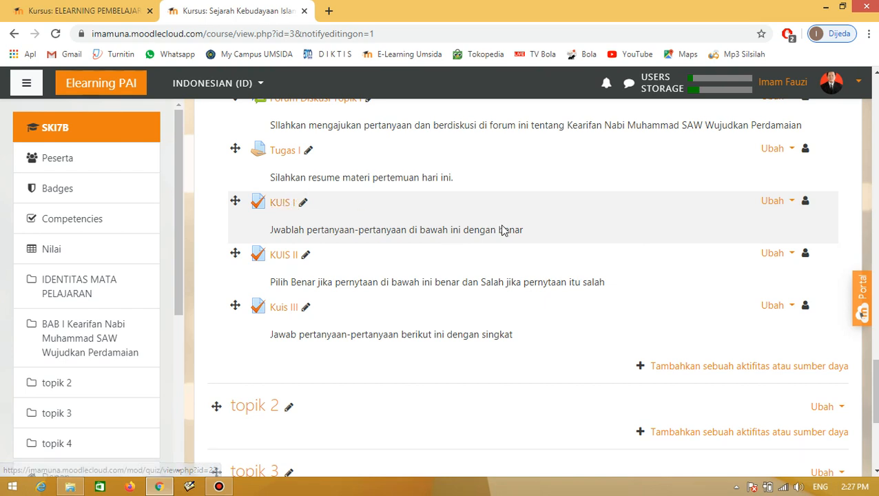
left_click(679, 367)
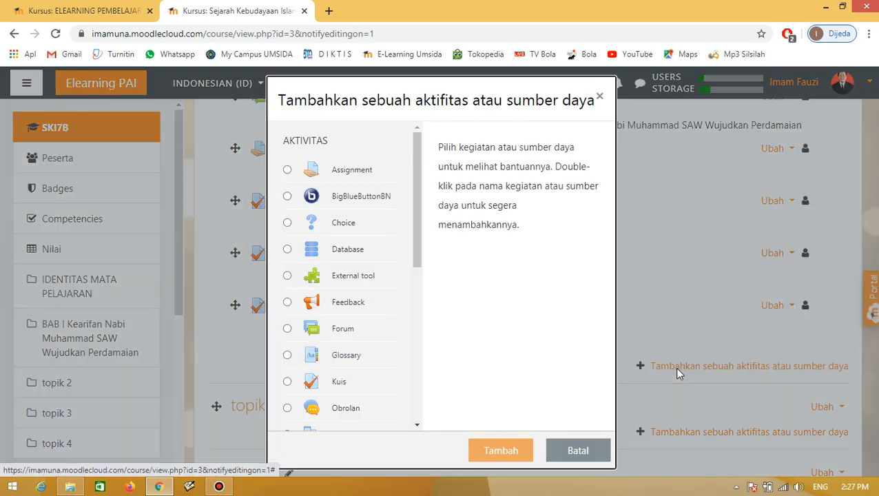
left_click(332, 381)
left_click(479, 458)
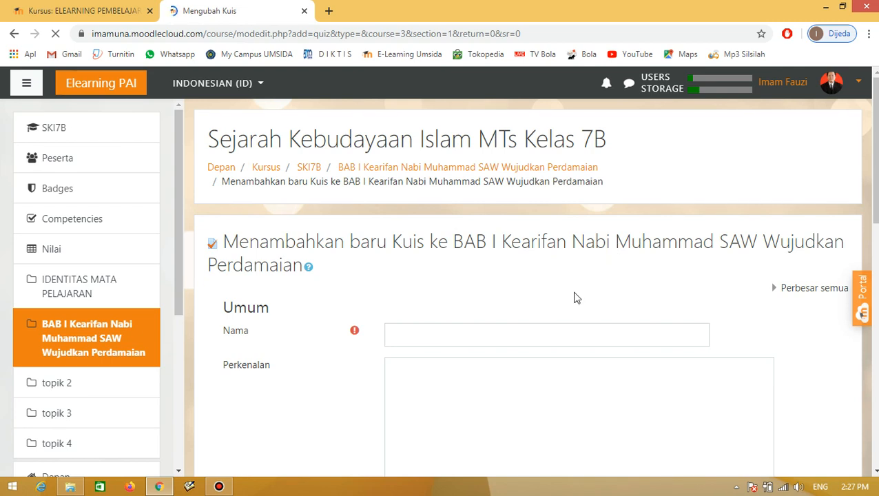
Name the quiz "Kuis IV" and enter the introduction "Pasangkan kalimat berikut dengan pasangan yang benar"
scroll(524, 303, "down", 1)
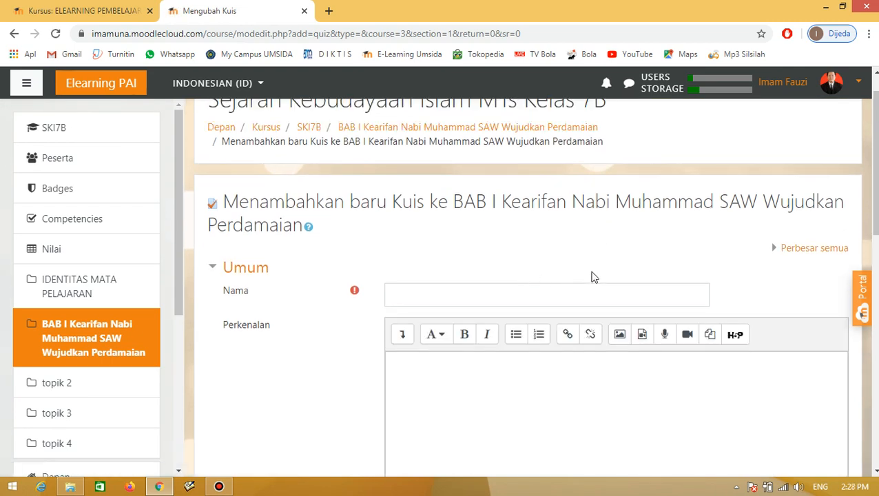
left_click(605, 296)
type("Kuis IV")
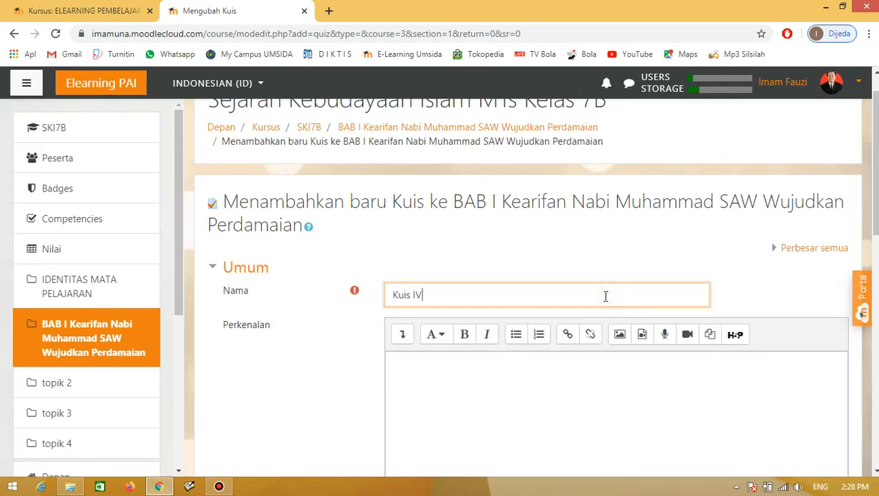
left_click(585, 392)
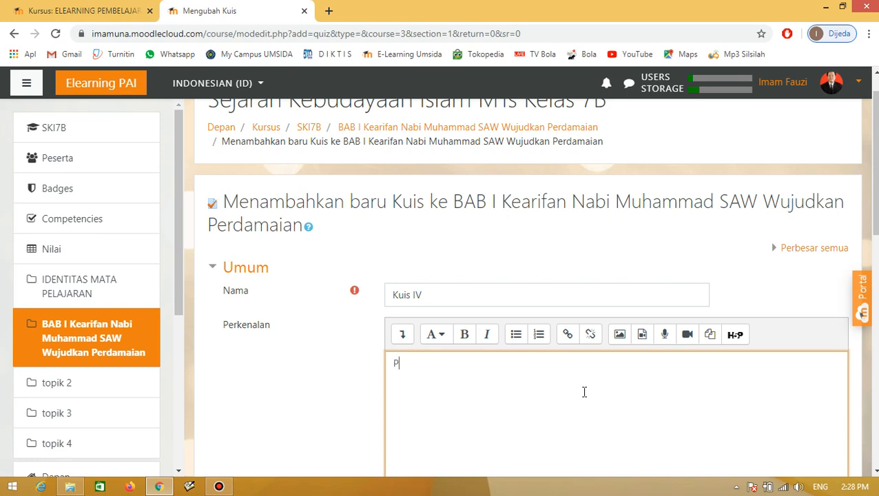
type("Pasangkan")
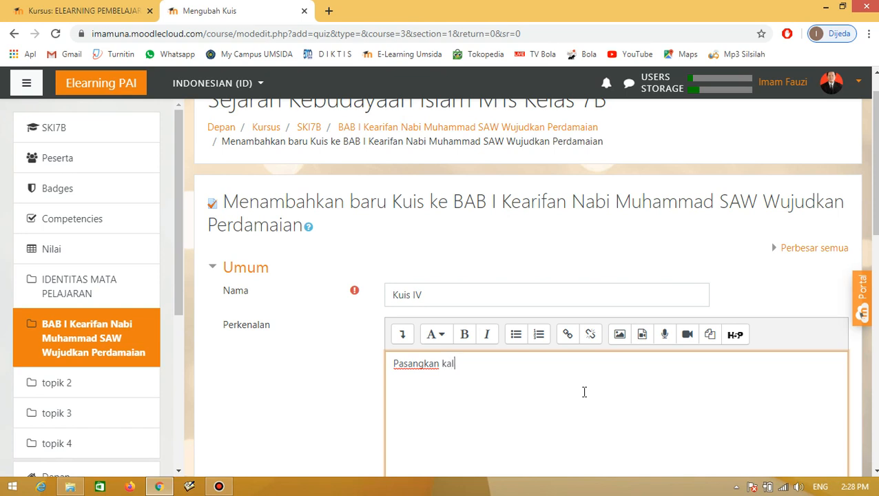
type("kalimat berikut deng")
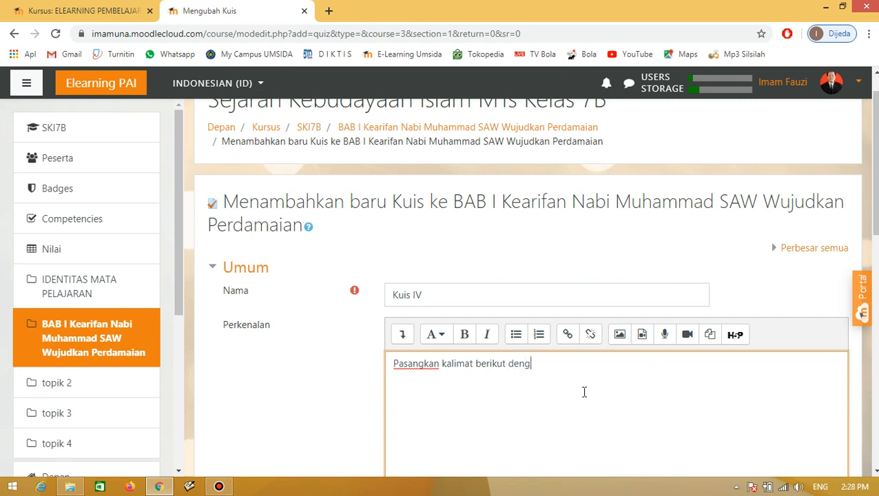
type("an pasangan yang benar")
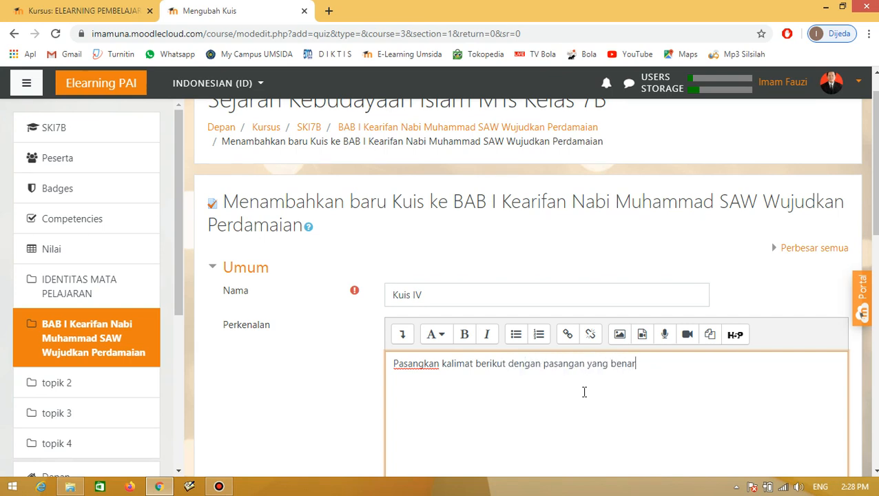
Replace the word "kalimat" in the quiz introduction with "kata-kata"
left_click(473, 365)
key("BackSpace")
key("BackSpace")
key("BackSpace")
key("BackSpace")
key("BackSpace")
key("BackSpace")
type("ata-kata")
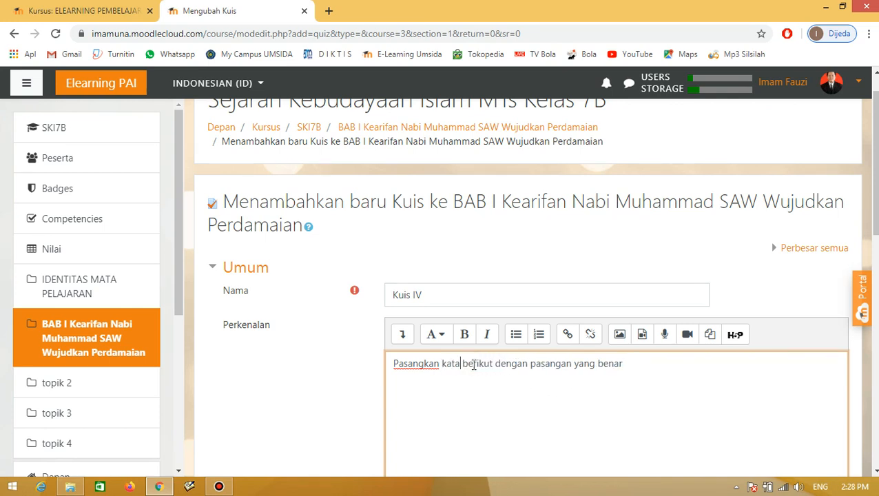
Enable showing the description on the course page, and save and display the quiz after checking its Timing and Nilai settings
scroll(560, 363, "down", 5)
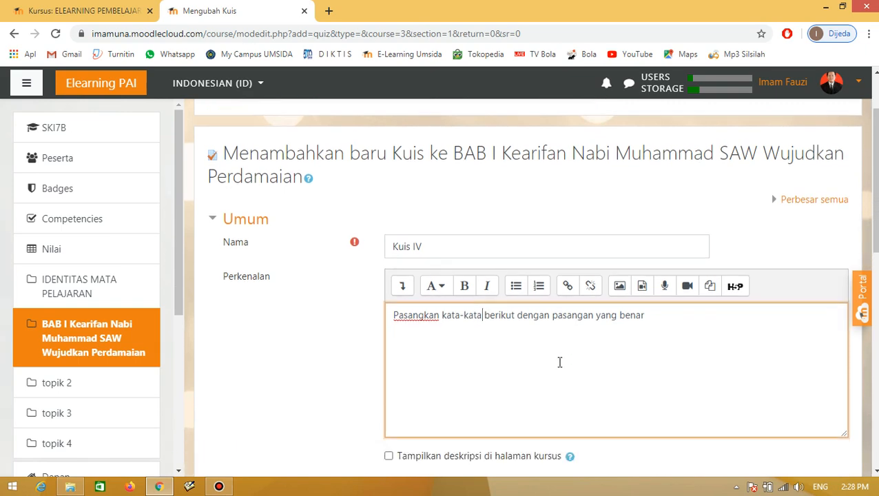
left_click(389, 247)
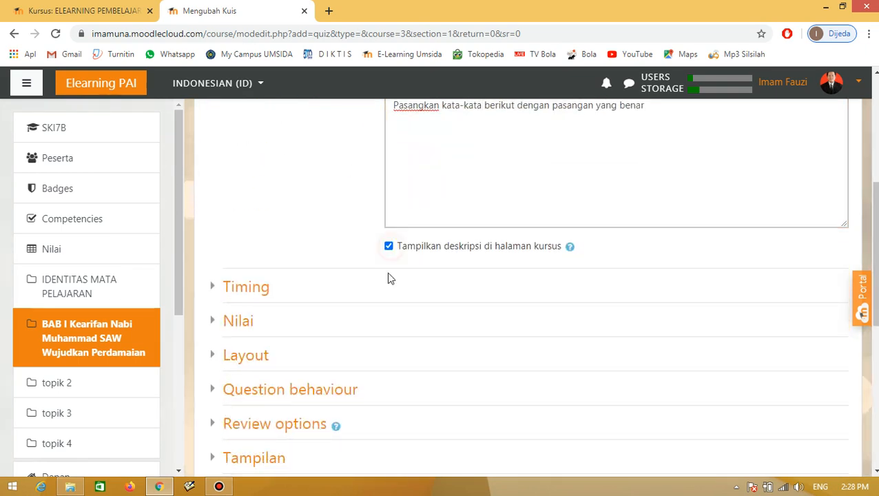
left_click(218, 285)
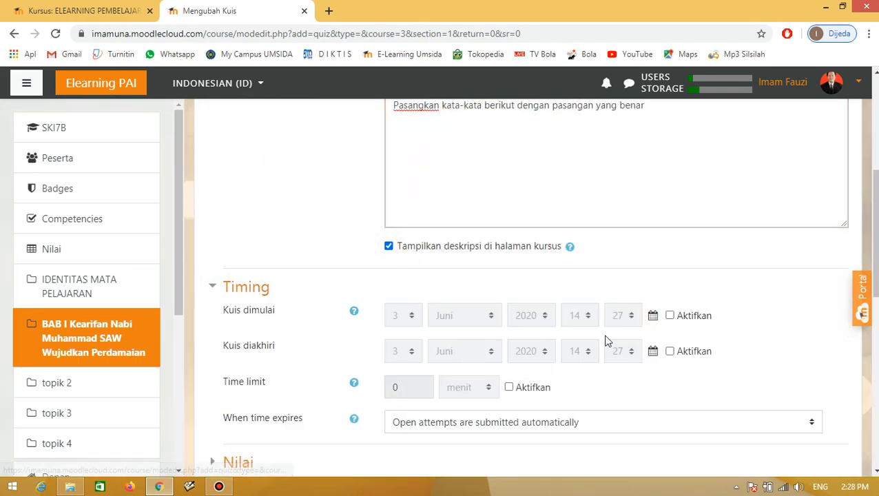
scroll(421, 377, "down", 1)
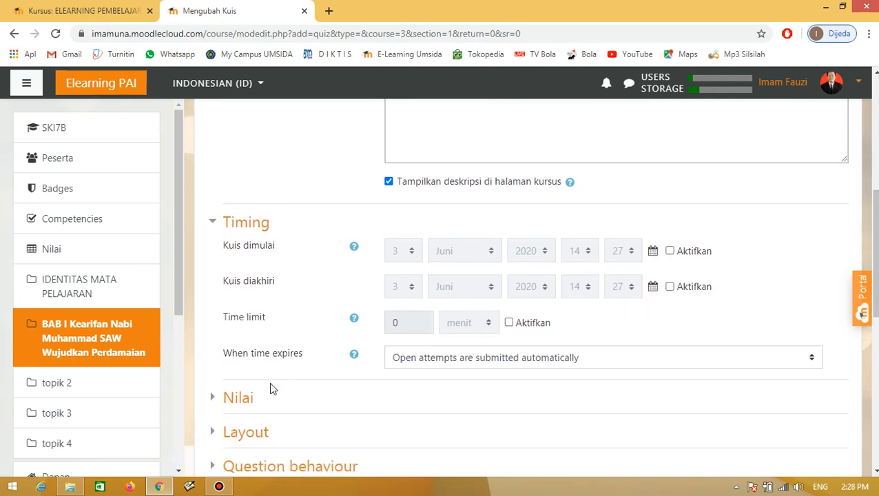
left_click(233, 401)
scroll(475, 317, "down", 3)
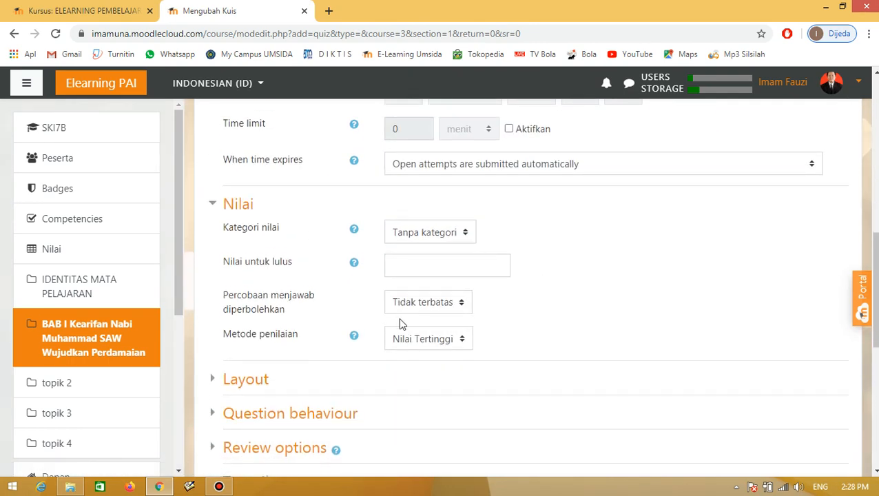
scroll(546, 243, "down", 6)
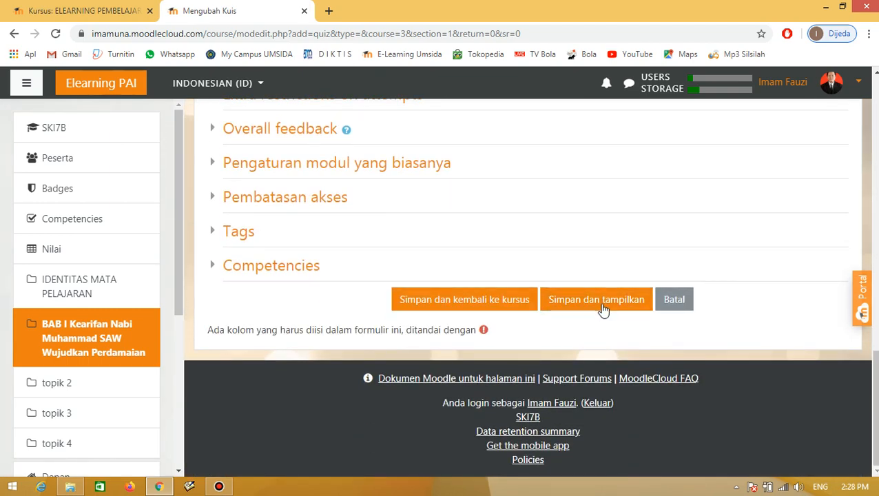
left_click(606, 304)
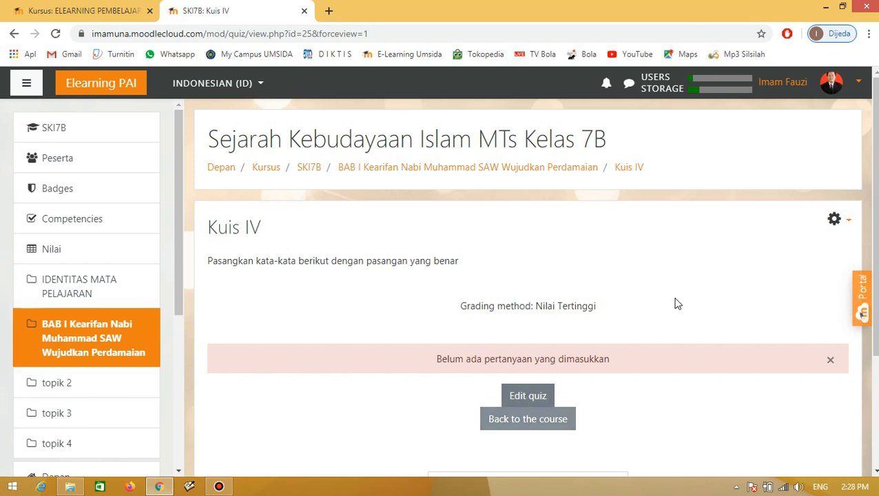
Open the question editing page of Kuis IV
left_click(836, 219)
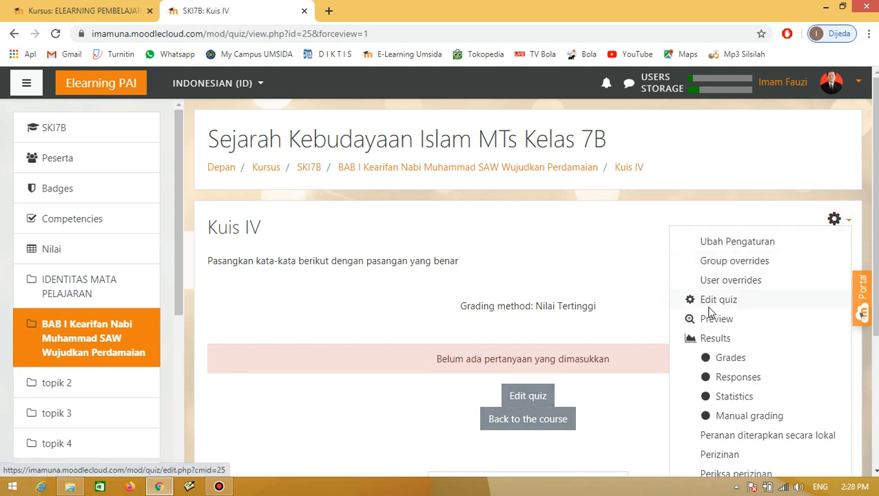
left_click(571, 237)
left_click(524, 398)
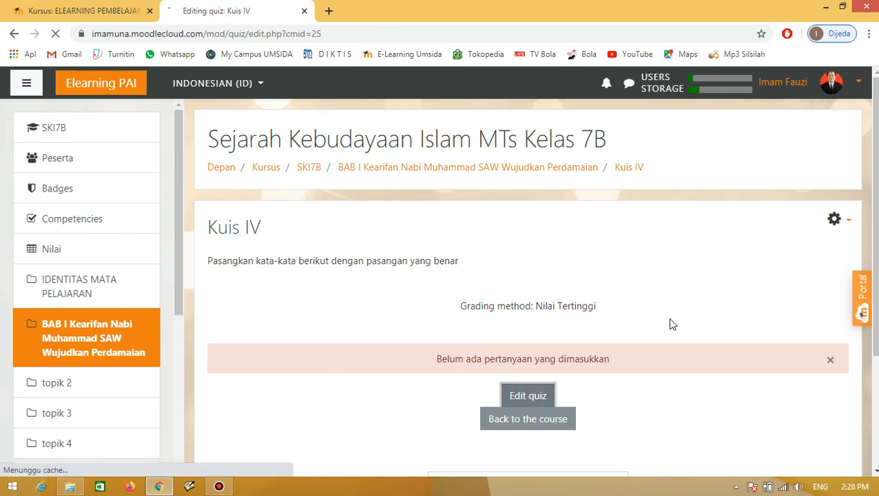
scroll(602, 330, "down", 4)
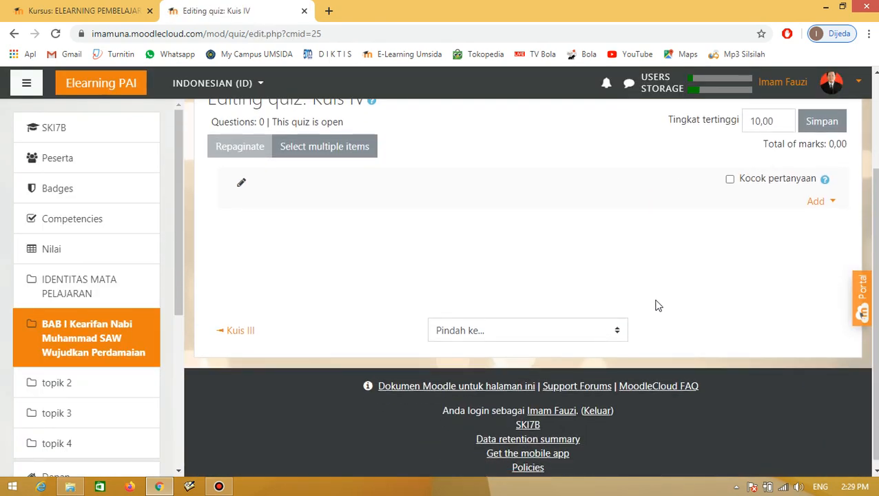
scroll(630, 302, "up", 1)
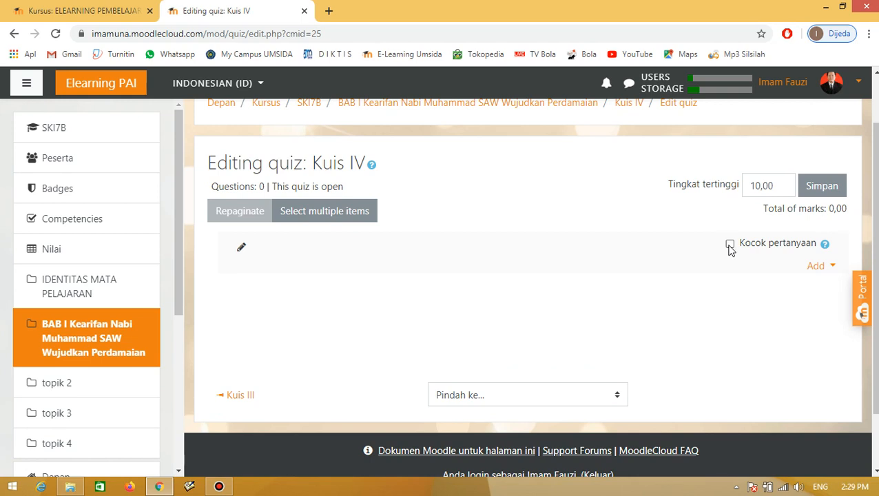
scroll(779, 296, "down", 1)
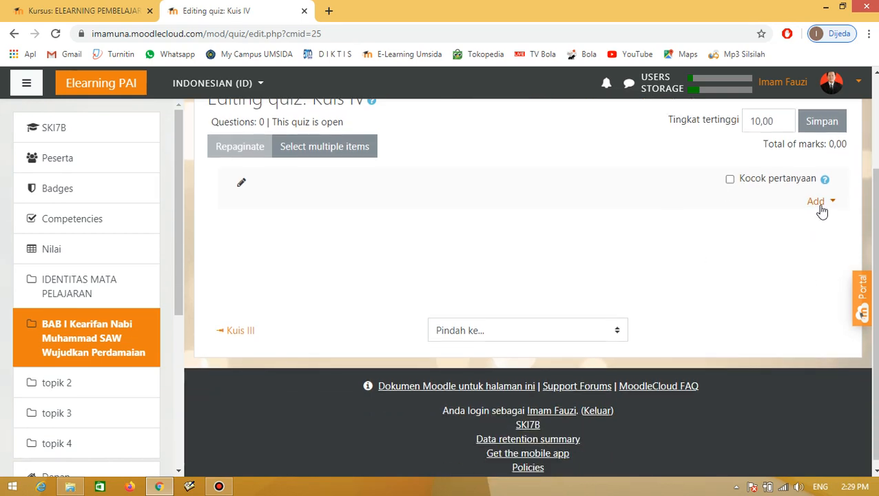
Start a new question of the Matching type in Kuis IV
left_click(820, 206)
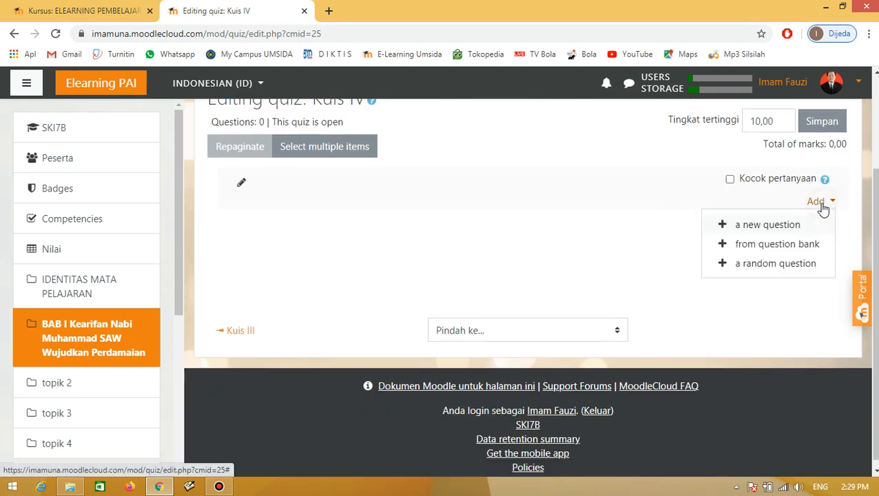
left_click(773, 227)
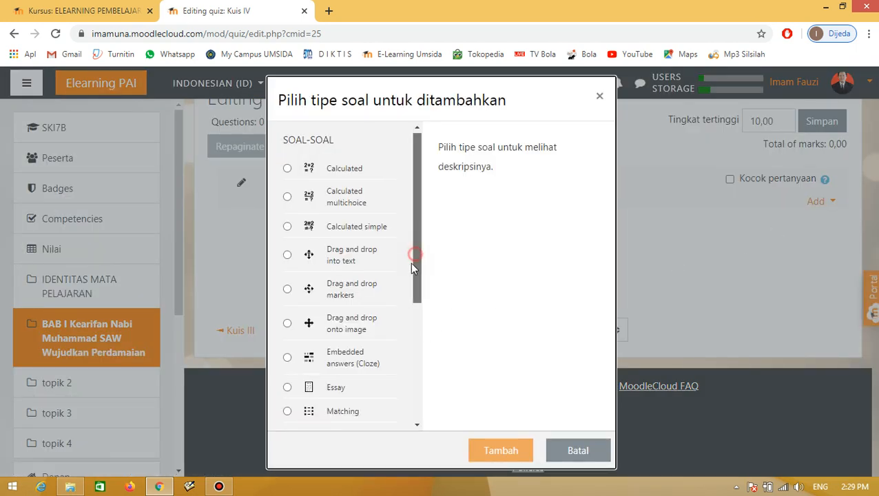
left_click_drag(412, 263, 407, 329)
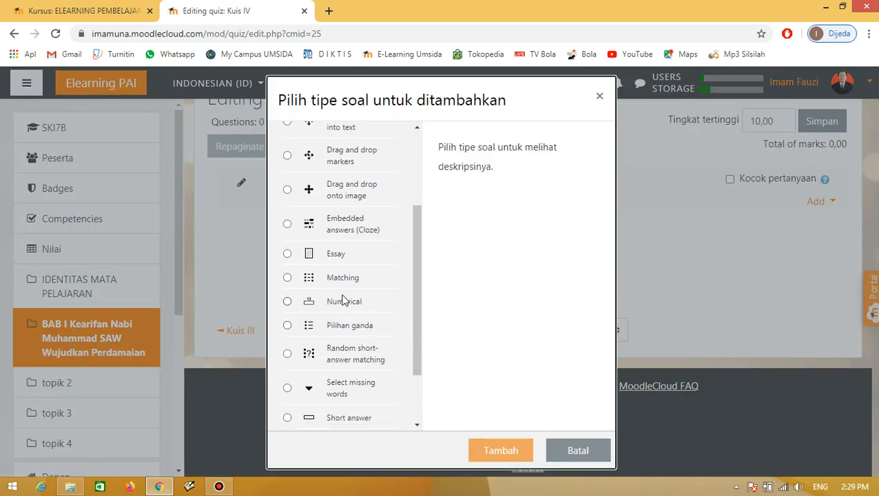
left_click(288, 277)
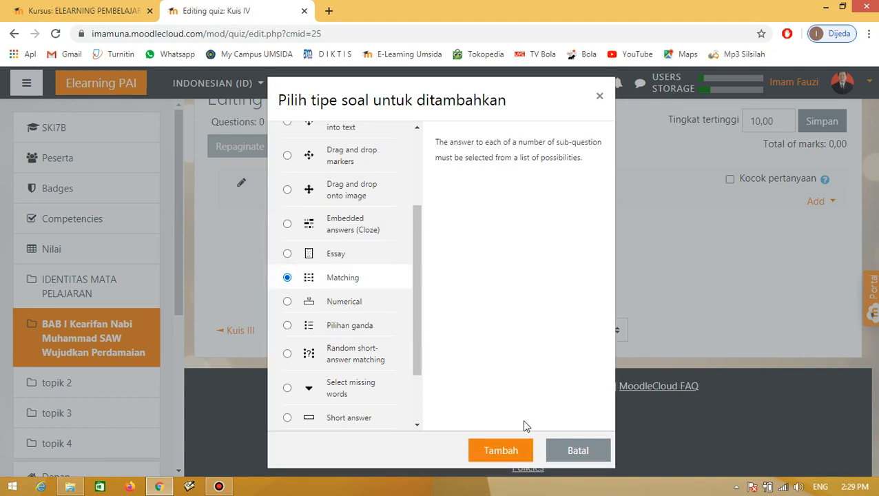
left_click(491, 452)
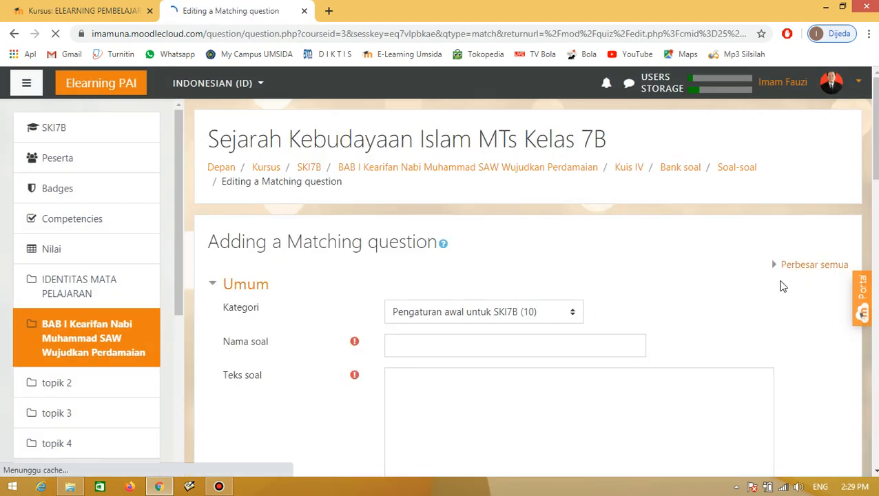
scroll(698, 313, "down", 3)
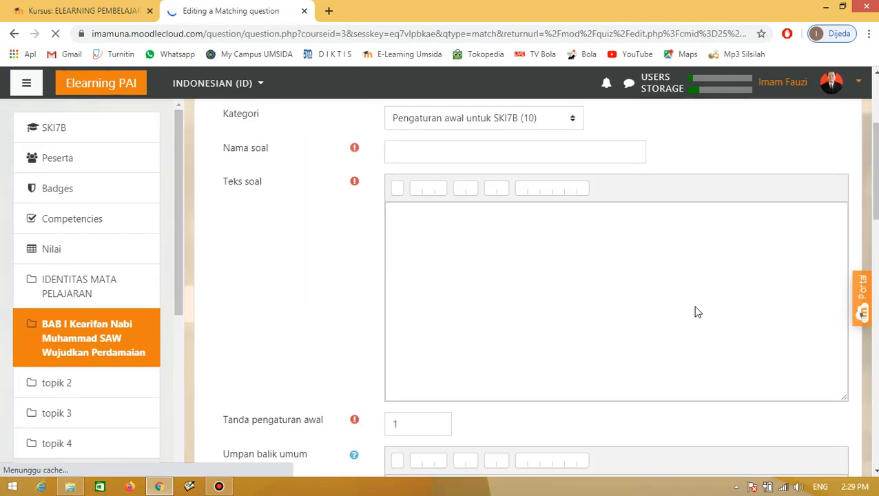
Name the matching question 1 and enter the question text "Jodohkan antara kolom A dengan kolom B"
scroll(695, 312, "up", 3)
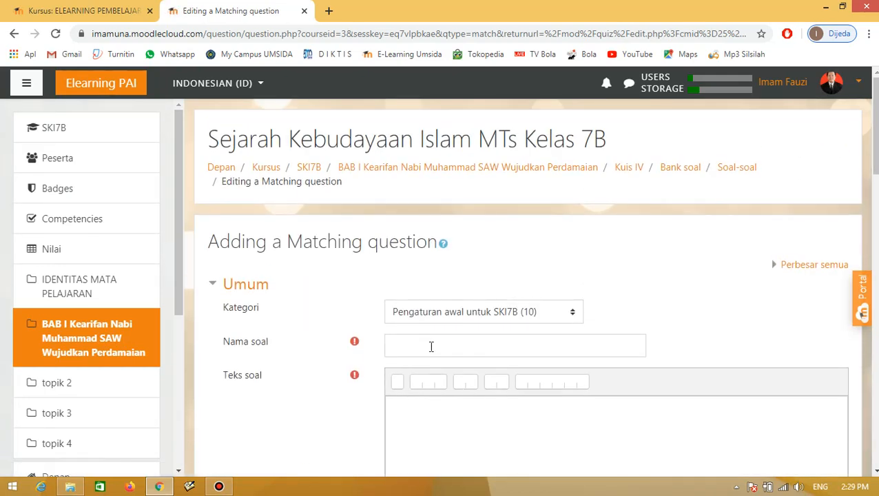
left_click(431, 346)
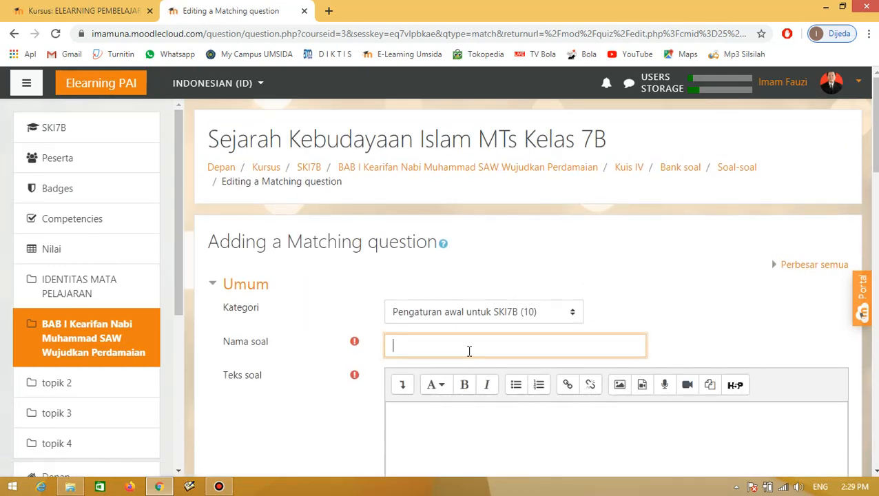
scroll(476, 351, "down", 3)
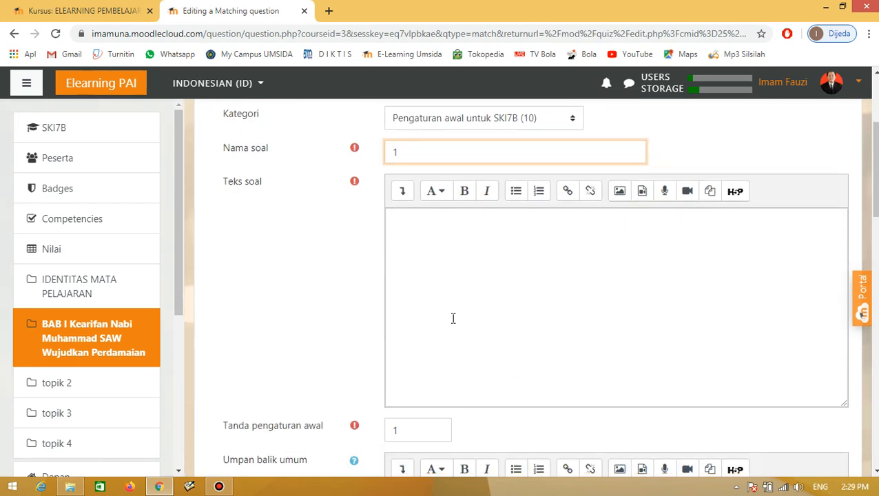
left_click(451, 296)
type("Jo")
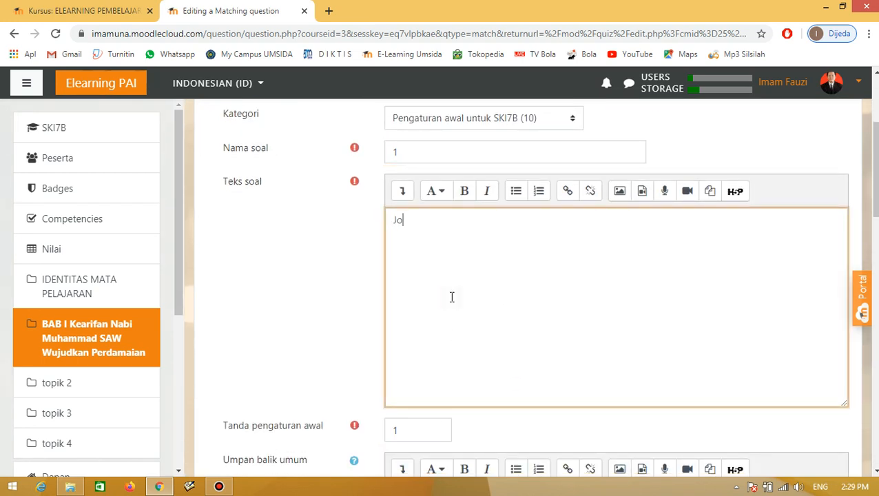
type("dohkan antara kolom")
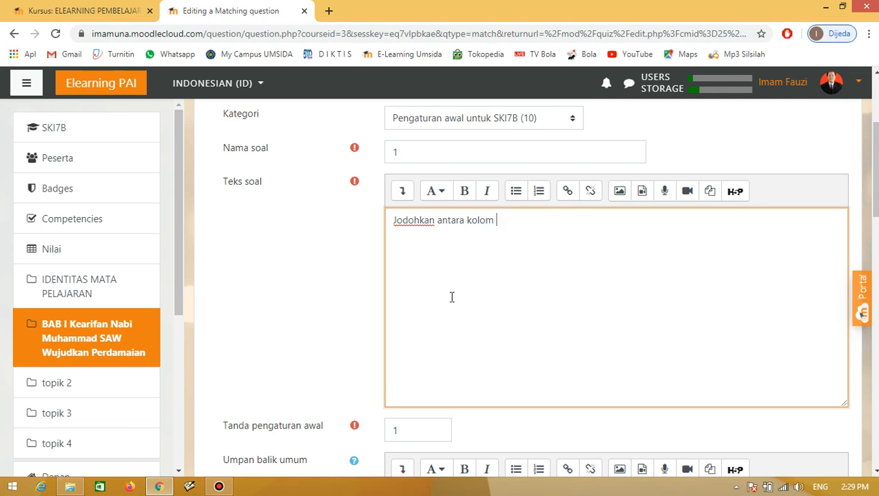
type(" A dengan kolom B")
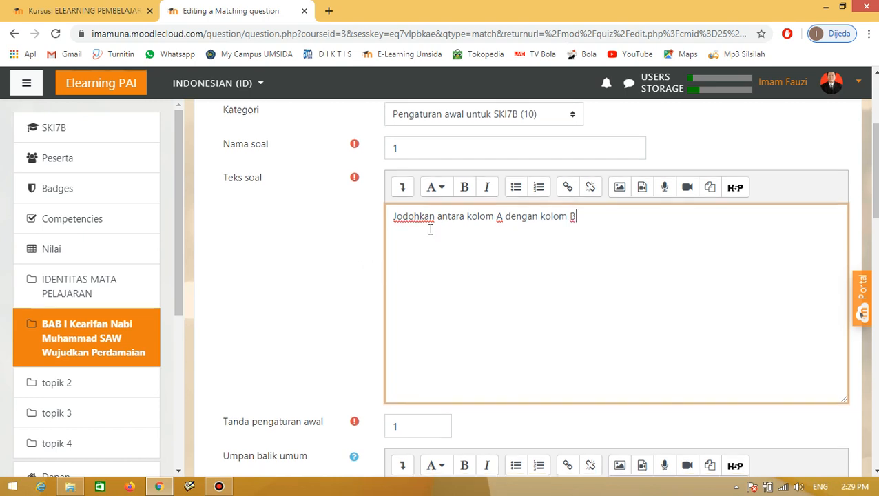
Enter "terima kasih atas jawaban anda" as the question's general feedback (Umpan balik umum)
scroll(440, 228, "down", 1)
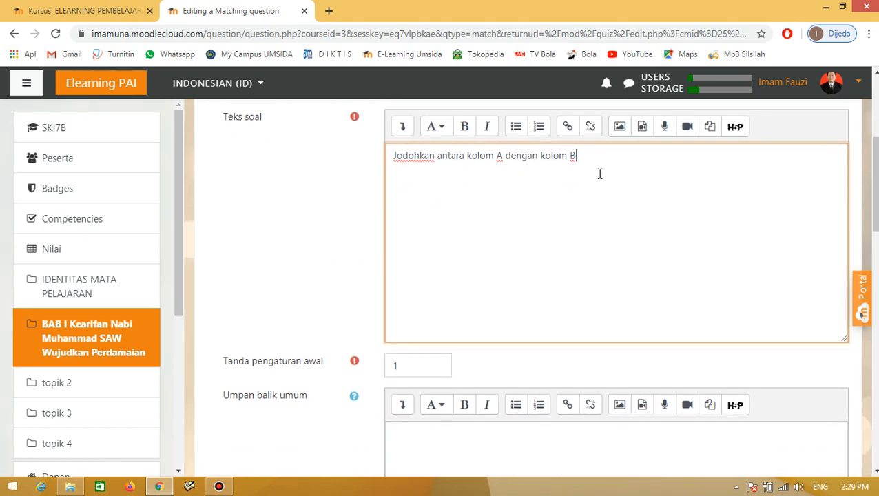
scroll(639, 204, "down", 2)
left_click(467, 382)
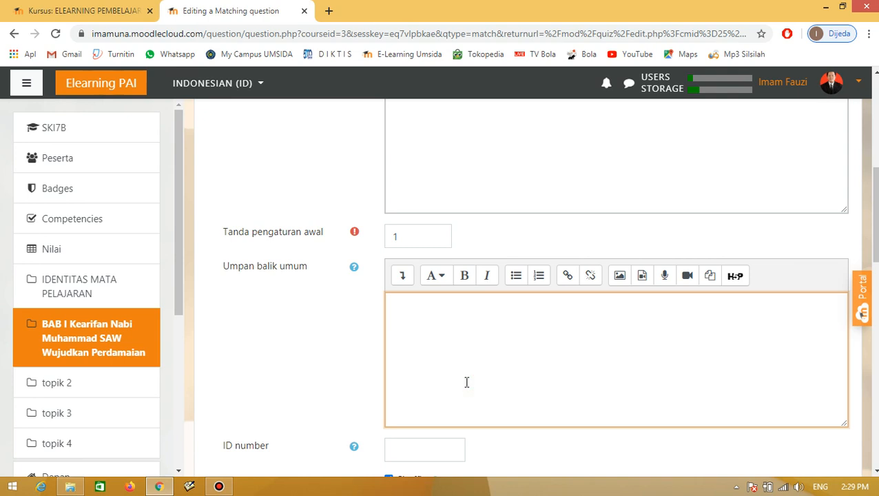
type("terima kasih atas j")
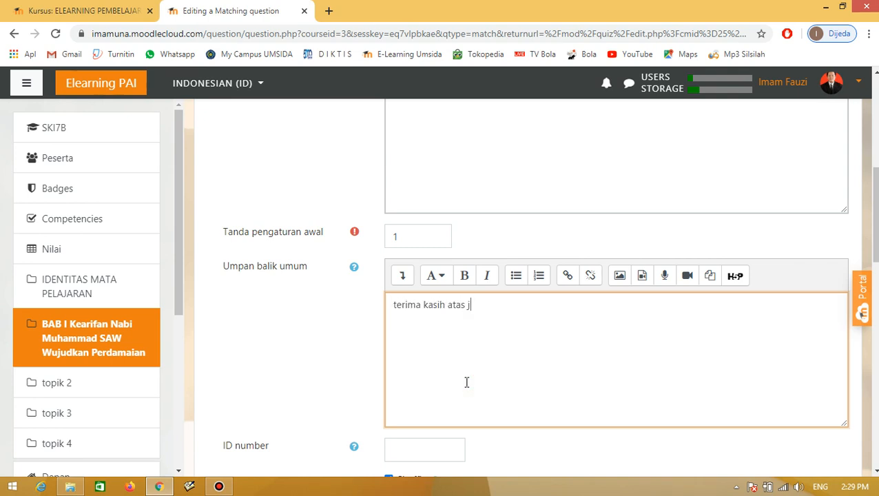
type("awaban anda")
Look over the Soal and Jawaban pairs available in the Jawaban section of the matching question
scroll(544, 324, "down", 4)
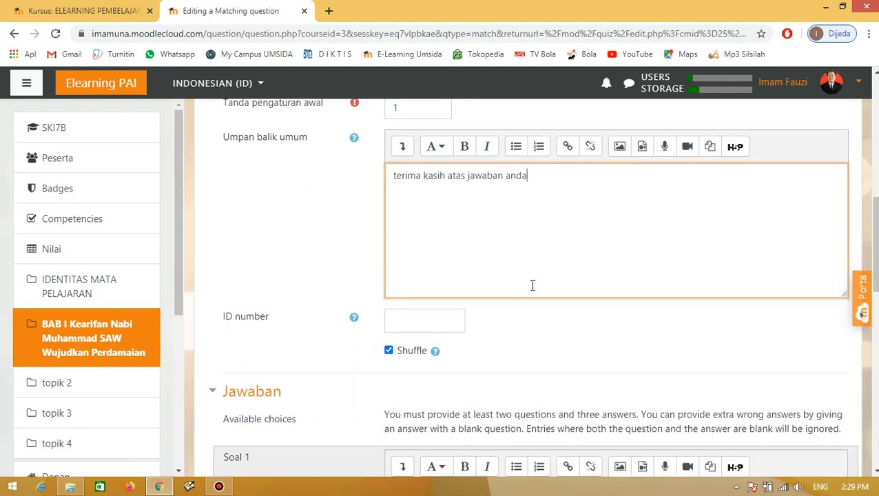
scroll(545, 272, "down", 2)
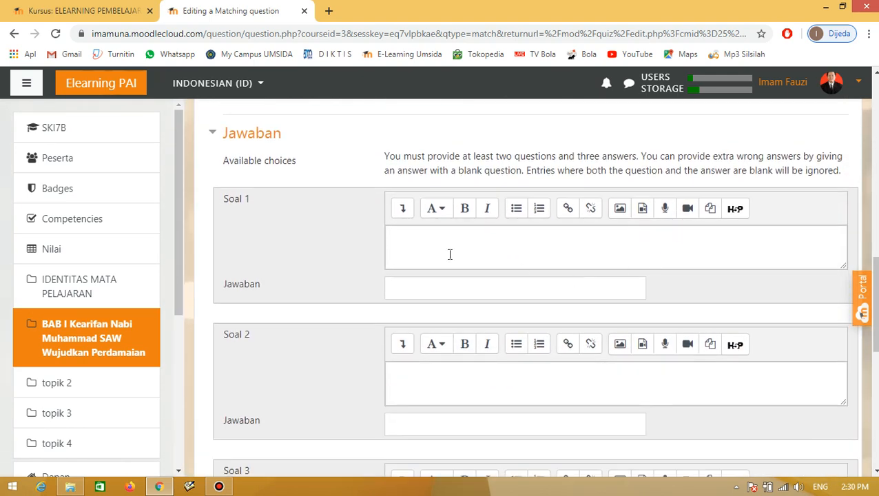
left_click(390, 236)
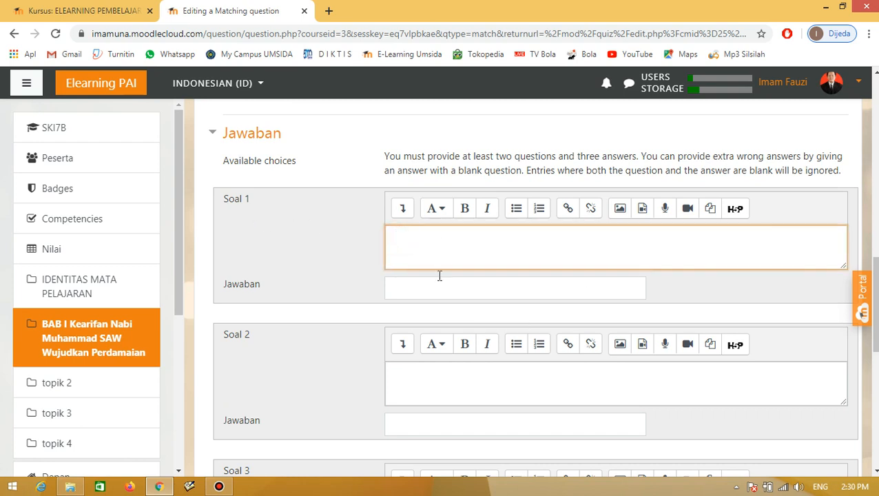
scroll(432, 299, "down", 1)
scroll(432, 300, "down", 1)
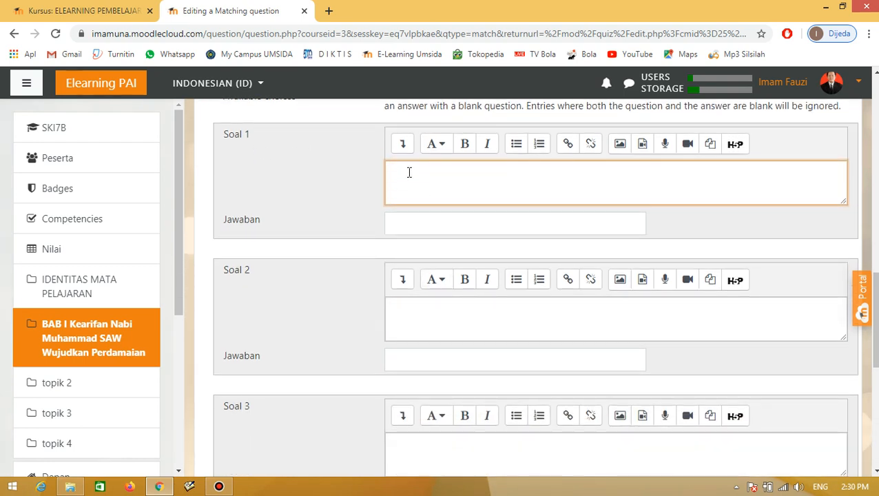
left_click(413, 225)
left_click(419, 310)
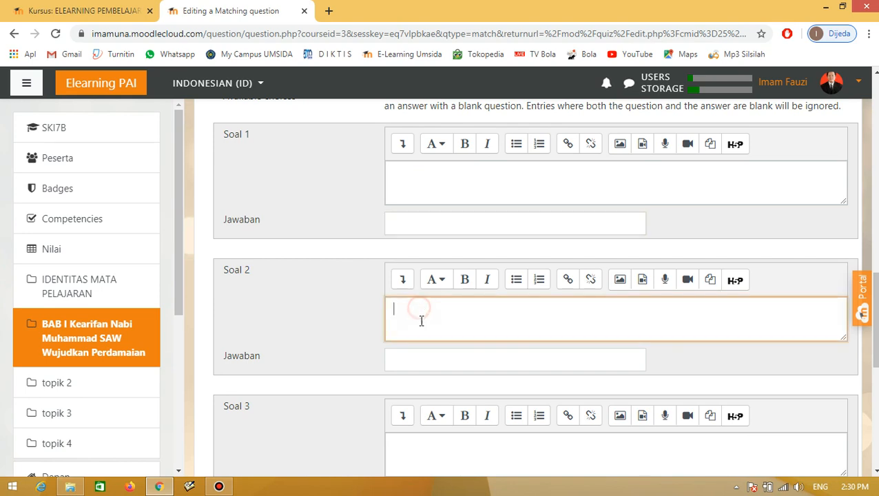
scroll(425, 401, "down", 2)
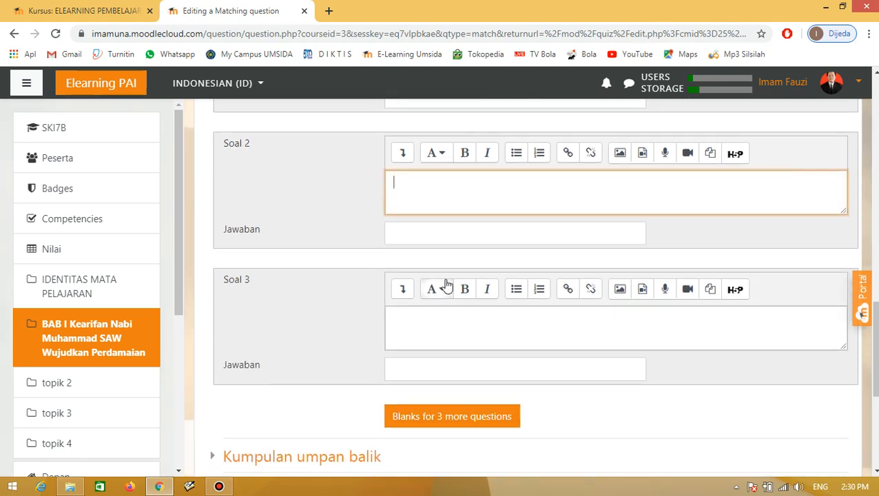
scroll(441, 279, "up", 3)
Fill in Soal 1 with "Makkah" and answer "Haji", and Soal 2 with "Madinah" and answer "Masjid Nabawi"
left_click(420, 243)
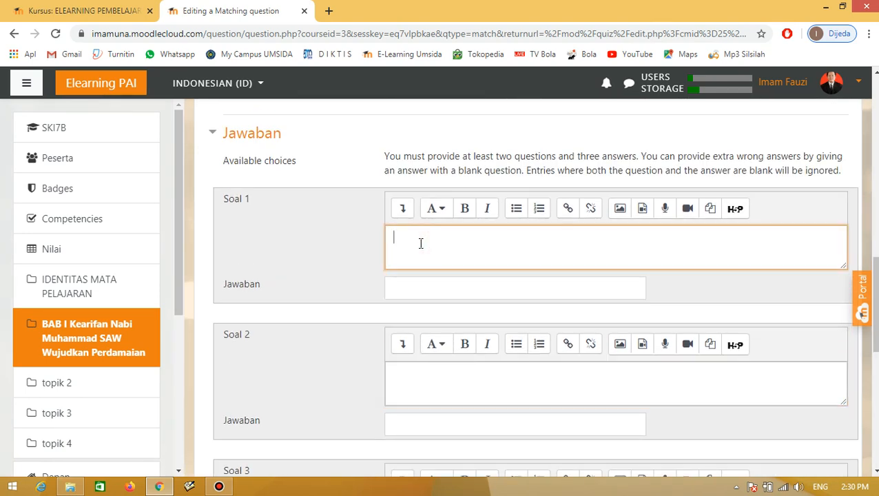
type("Makka")
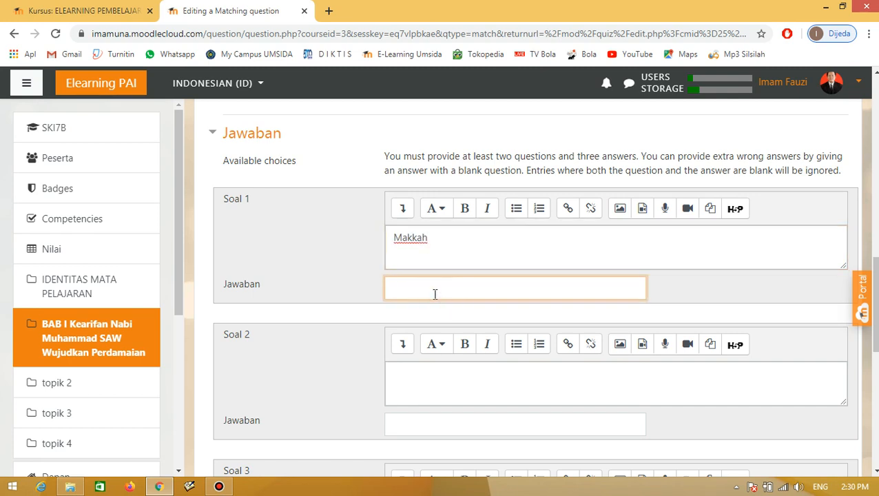
type("Haji")
left_click(435, 380)
type("Ma")
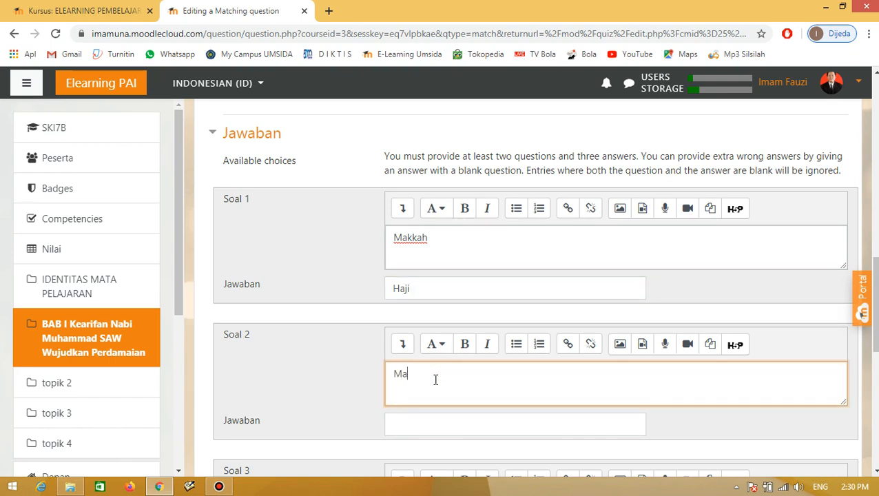
type("dinah")
left_click(437, 423)
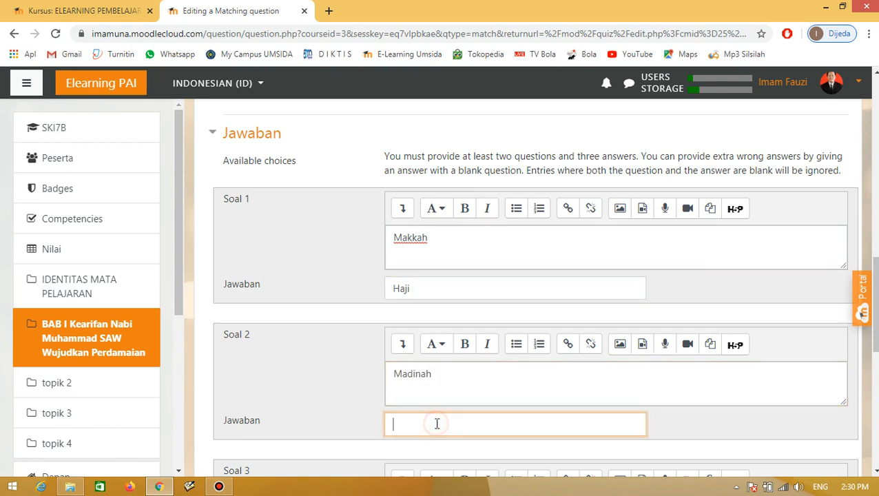
type("Masjid Nabawi")
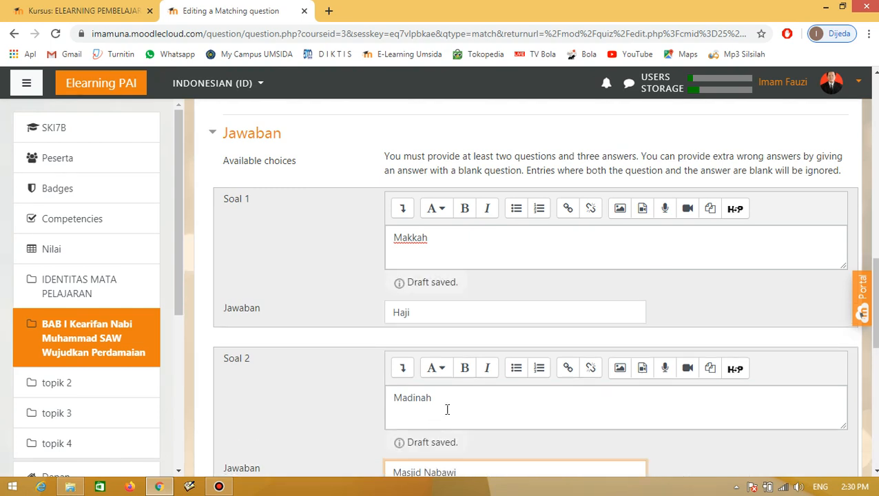
Fill in Soal 3 with "Mesir" and set its answer to "Universitas Al-Azhar"
scroll(589, 379, "down", 3)
left_click(480, 381)
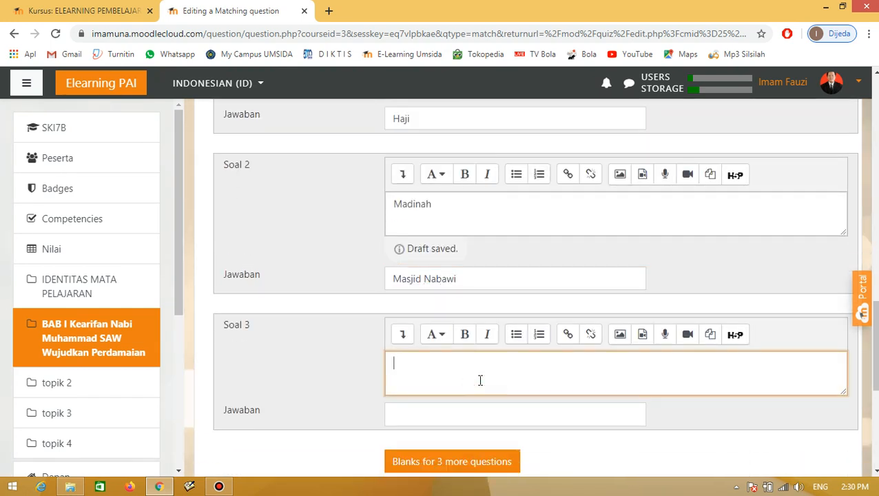
left_click(477, 416)
scroll(477, 418, "down", 1)
type("Univer")
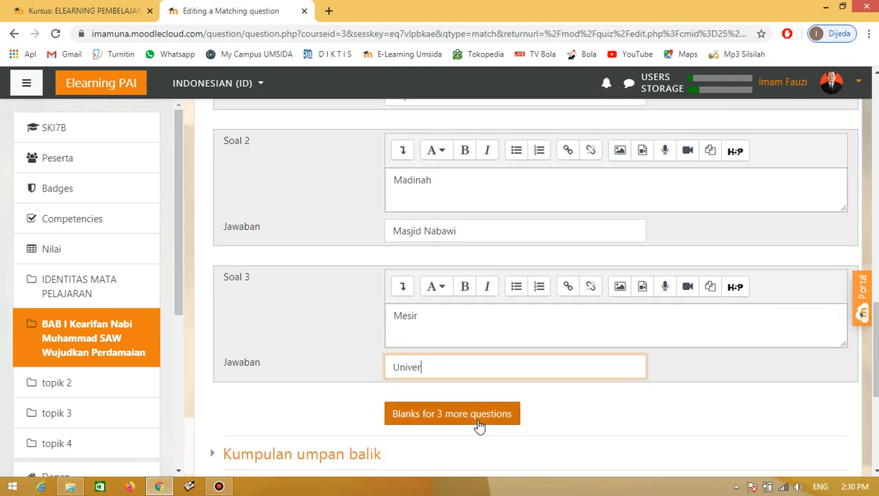
type("sitas")
type(" Mu")
type("AL")
type("l-Azhar")
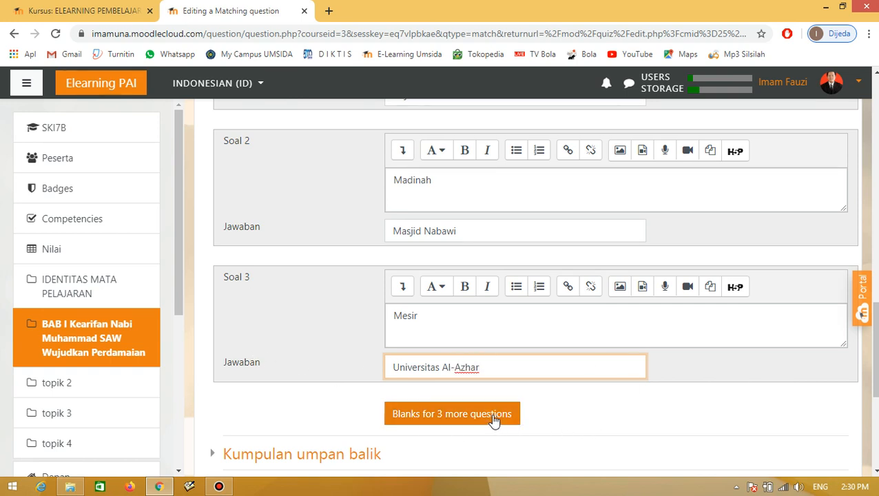
Add blanks for three more question-and-answer pairs to the matching question
left_click(478, 415)
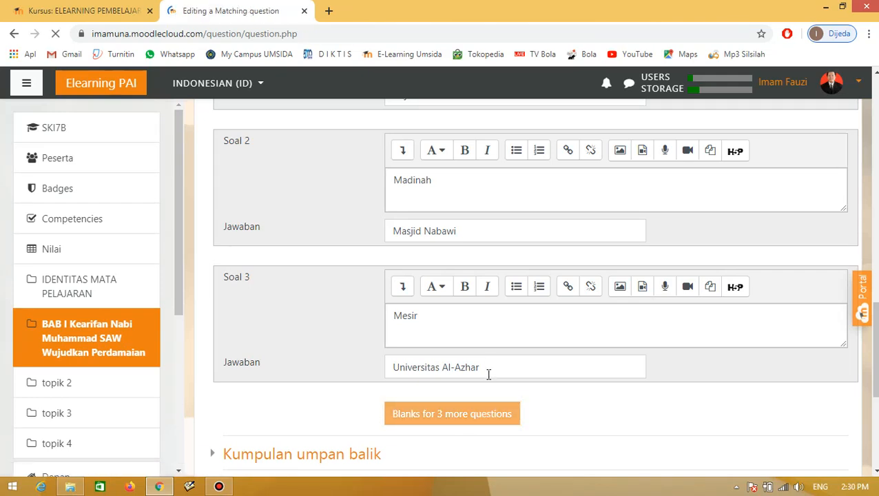
scroll(490, 381, "down", 1)
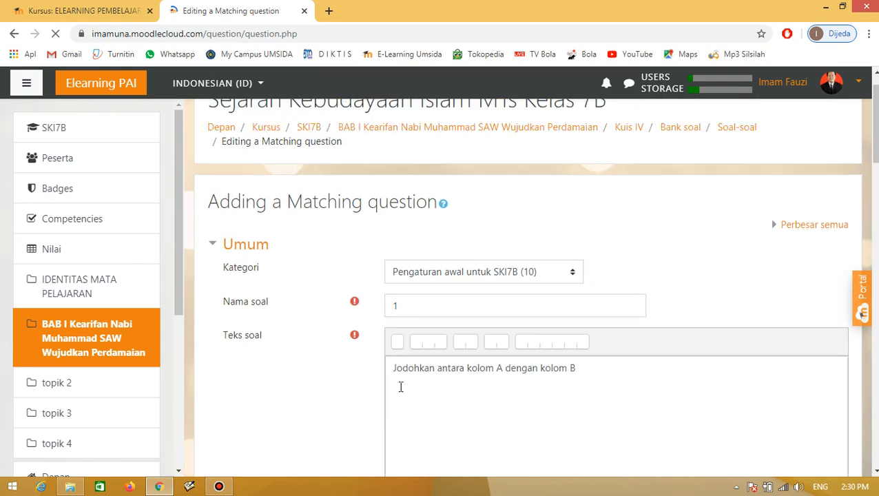
scroll(400, 387, "down", 15)
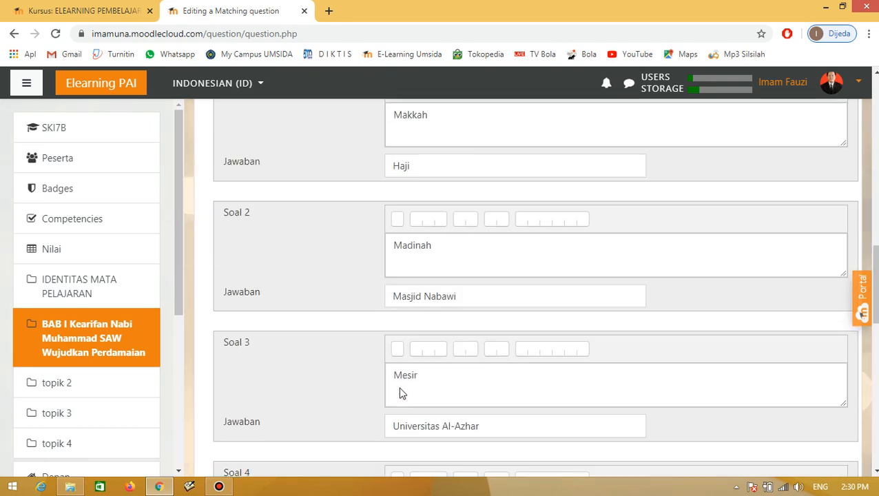
scroll(399, 388, "down", 2)
scroll(400, 388, "up", 7)
scroll(402, 390, "down", 3)
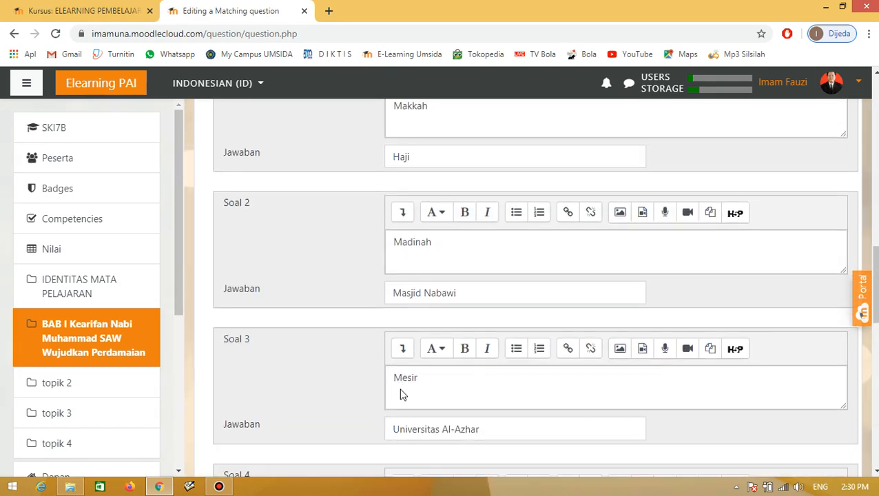
Fill in Soal 4 with "Thaif" and set its answer to "Suku Tsaqif"
left_click(430, 328)
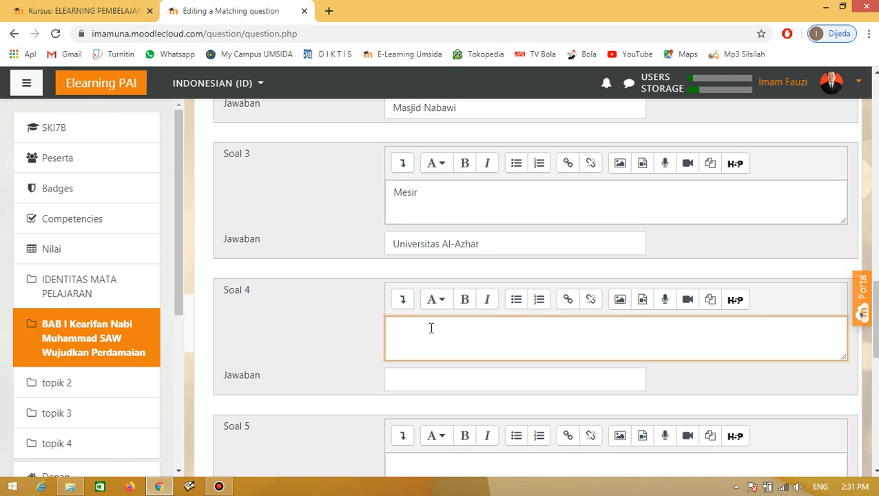
type("Thaif")
left_click(436, 374)
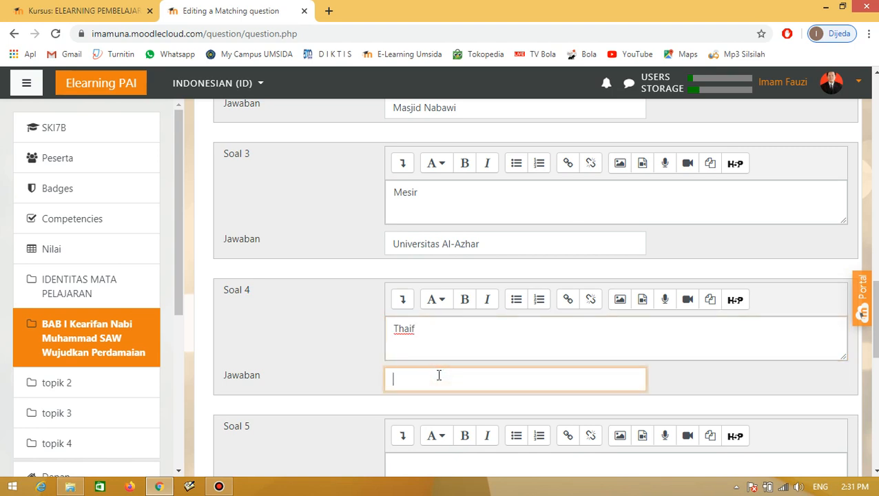
type("Suku Tsaqif")
Fill in Soal 5 with "Khalid bin Al-Walid" and set its answer to "Saifullah"
scroll(483, 406, "down", 3)
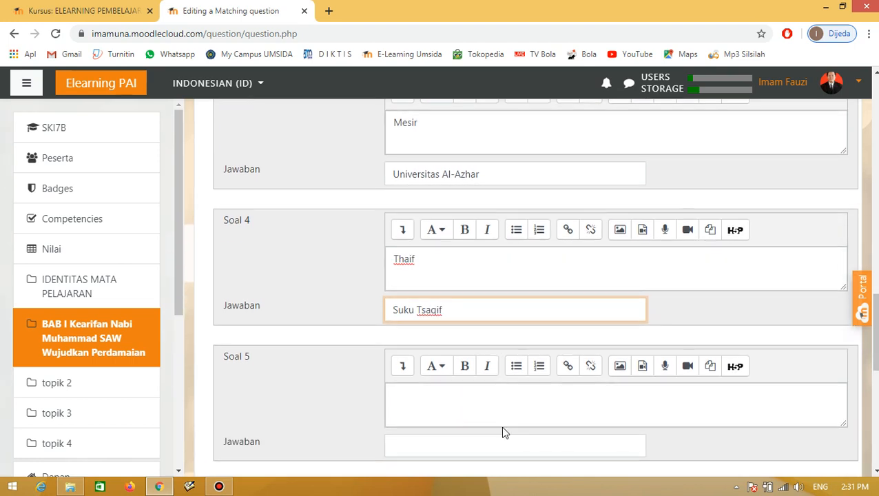
left_click(403, 339)
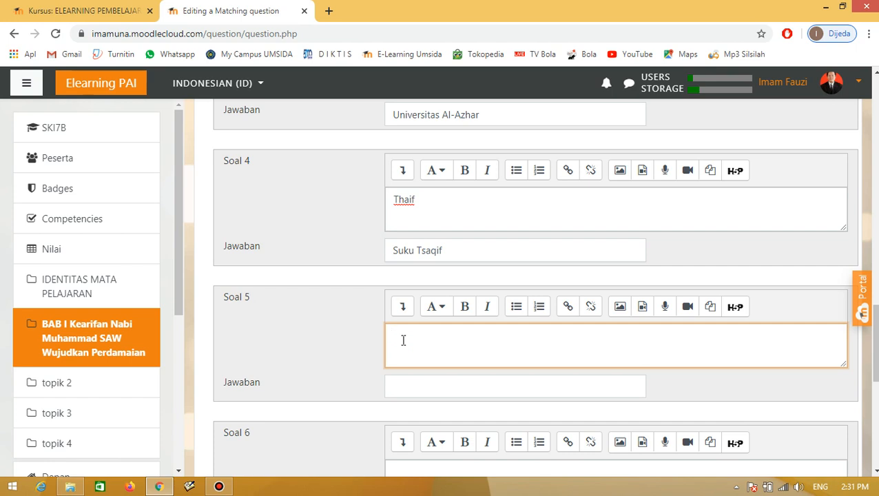
type("Khalid bin Al-Walid")
left_click(416, 373)
type("Saifullah")
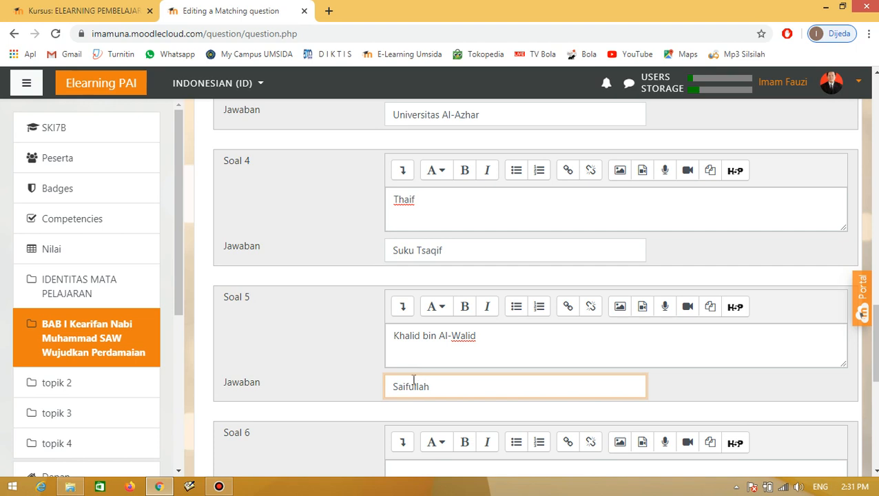
Fill in Soal 6 with "Asma' Binti Abi Bakar" and set its answer to "Dzatun Nithaqain"
scroll(414, 380, "down", 2)
left_click(421, 369)
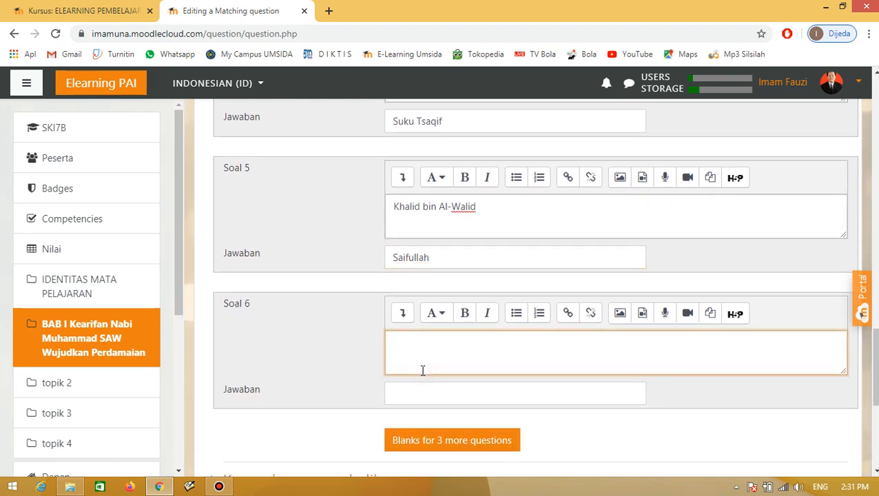
type("Asma' Binti ")
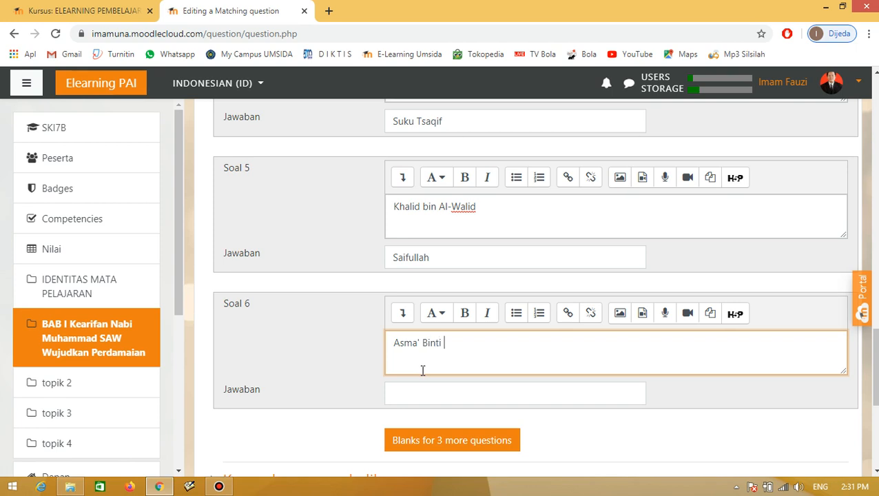
type("Abi Bakar")
left_click(430, 383)
type("Dz")
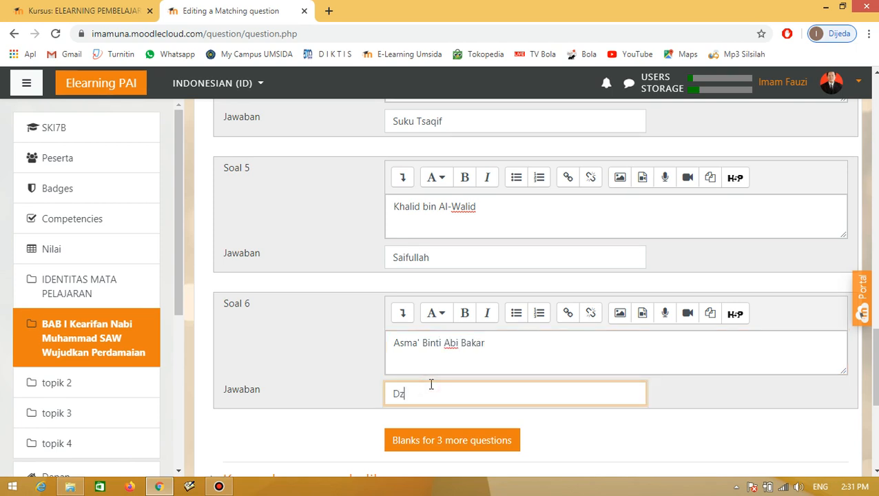
type("atun Nithaqain")
Add blanks for another three question-and-answer pairs below Soal 6
scroll(377, 376, "down", 3)
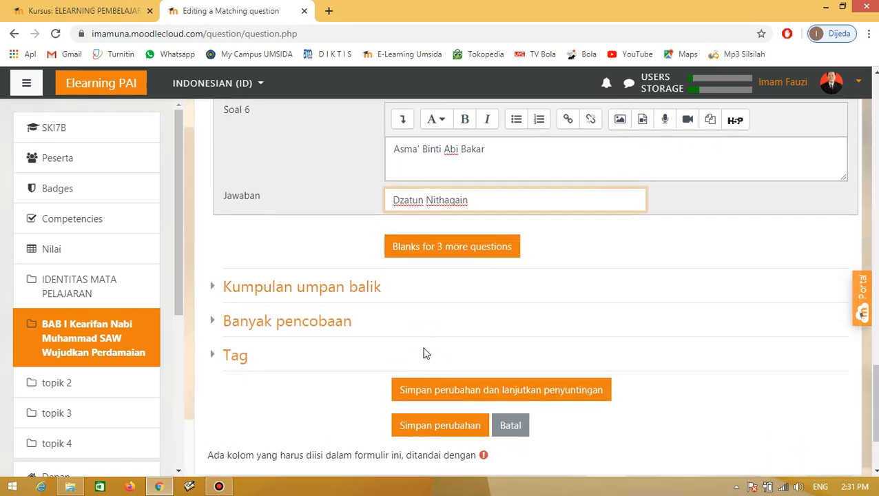
left_click(432, 248)
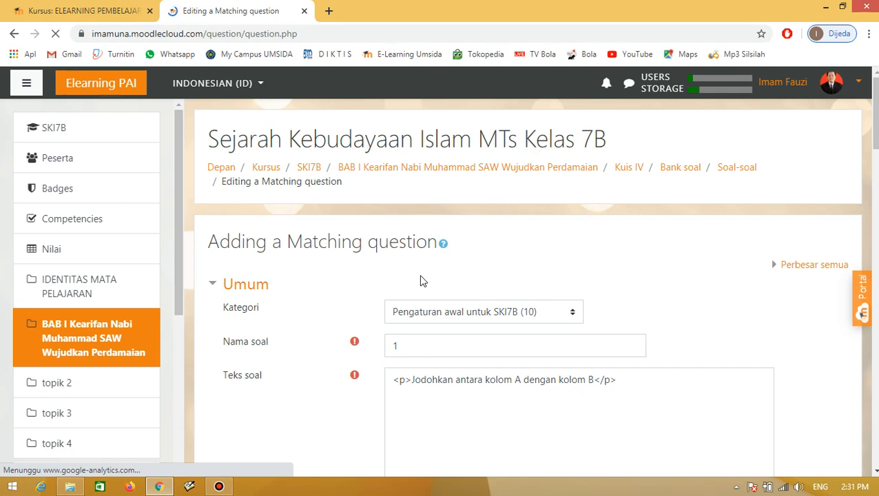
scroll(336, 310, "down", 7)
scroll(337, 315, "down", 15)
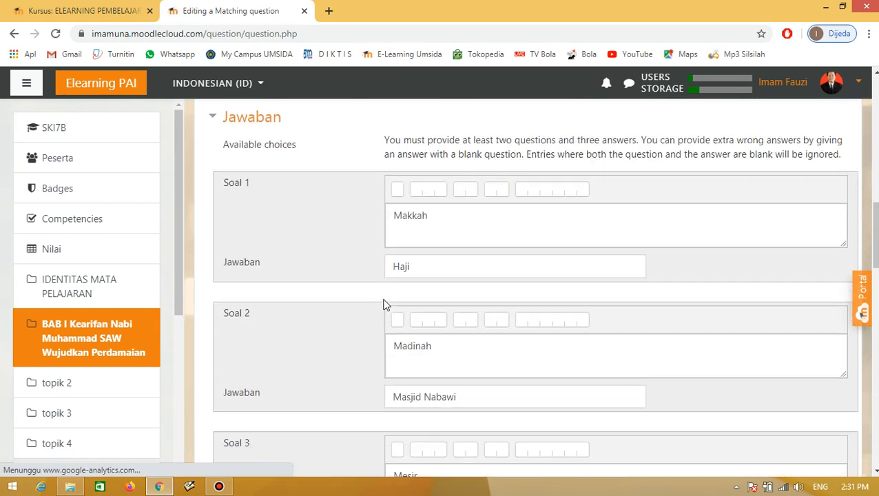
scroll(359, 282, "down", 2)
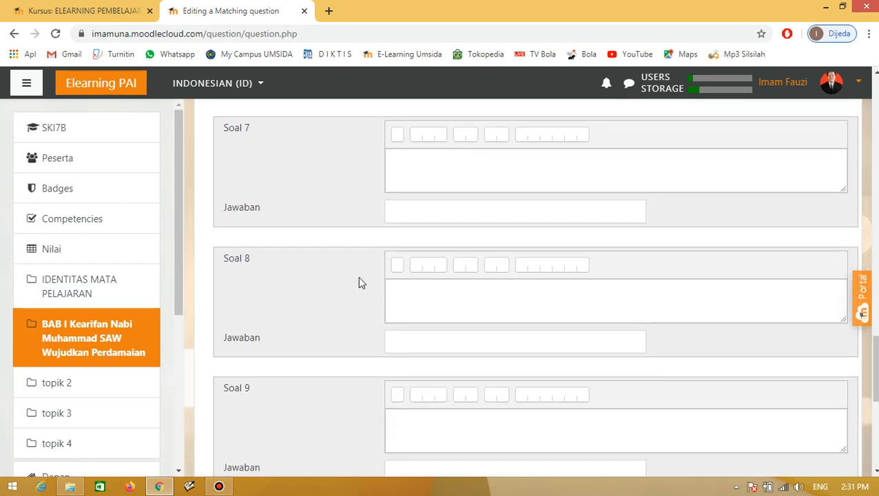
Add the extra wrong answers "Dzun Nurain" for Soal 7 and "Indonesia" for Soal 8, leaving both question texts blank
scroll(441, 261, "up", 3)
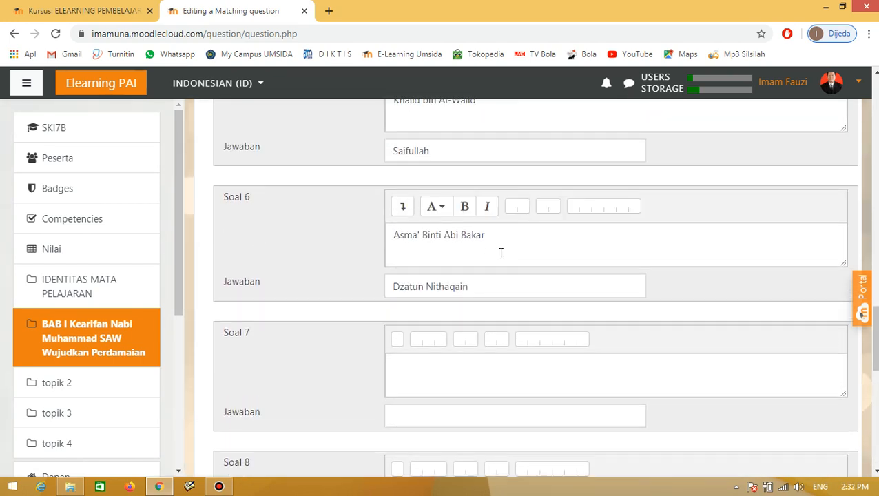
left_click(497, 239)
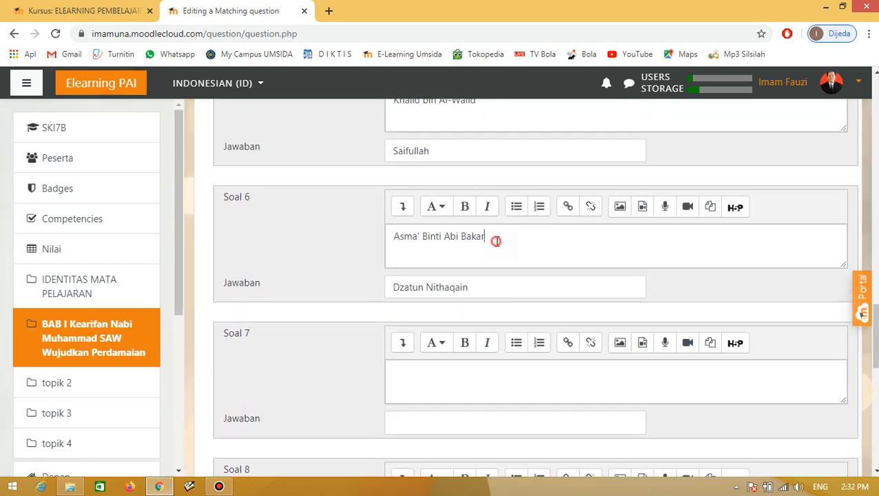
left_click(402, 428)
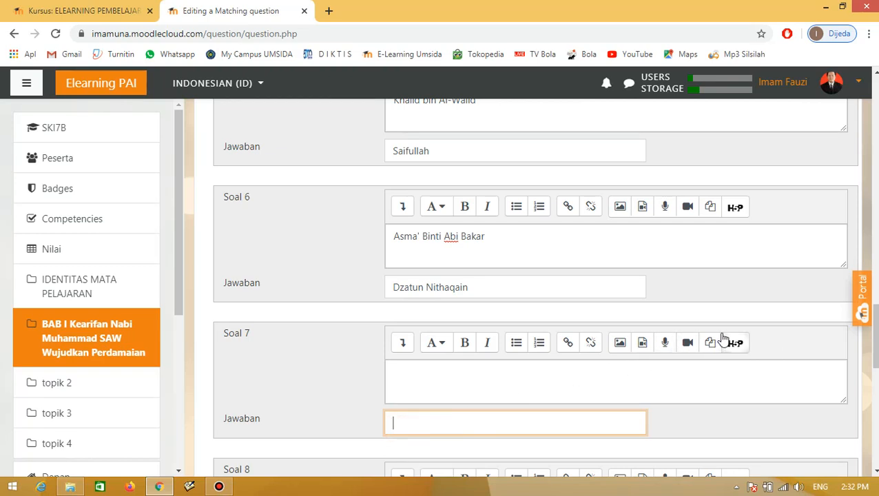
type("Dzun Nurain")
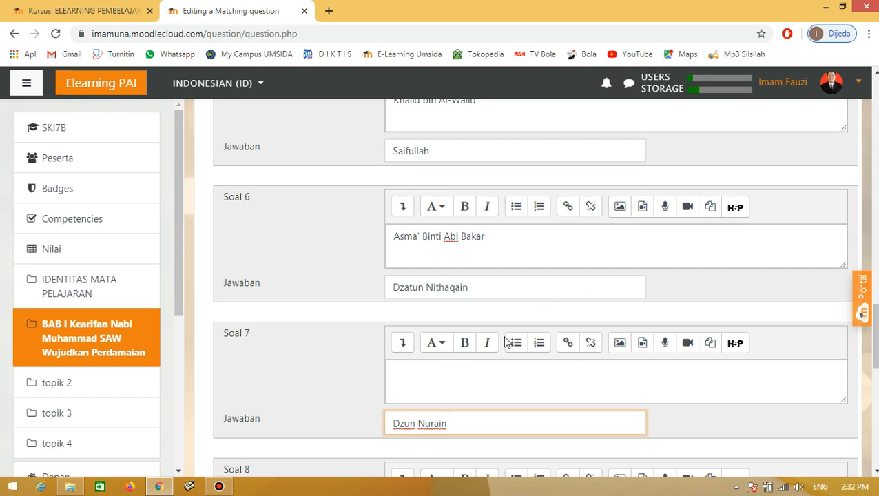
scroll(505, 342, "down", 2)
scroll(505, 342, "down", 1)
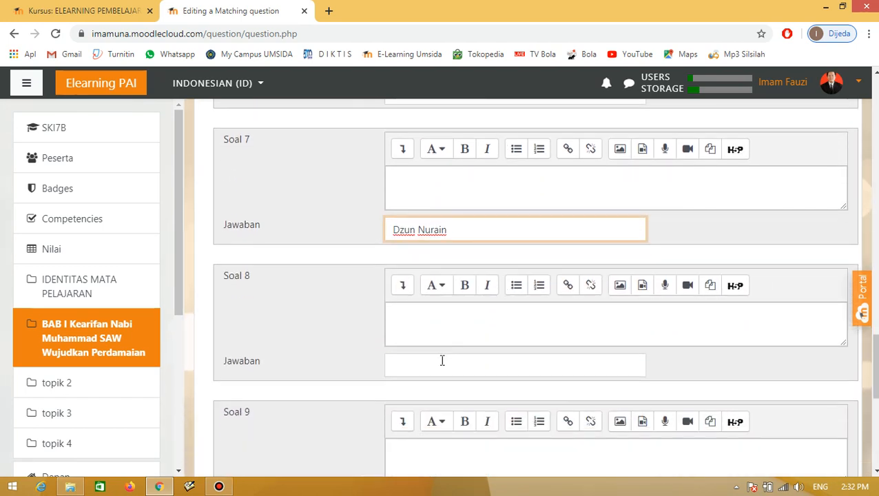
left_click(420, 370)
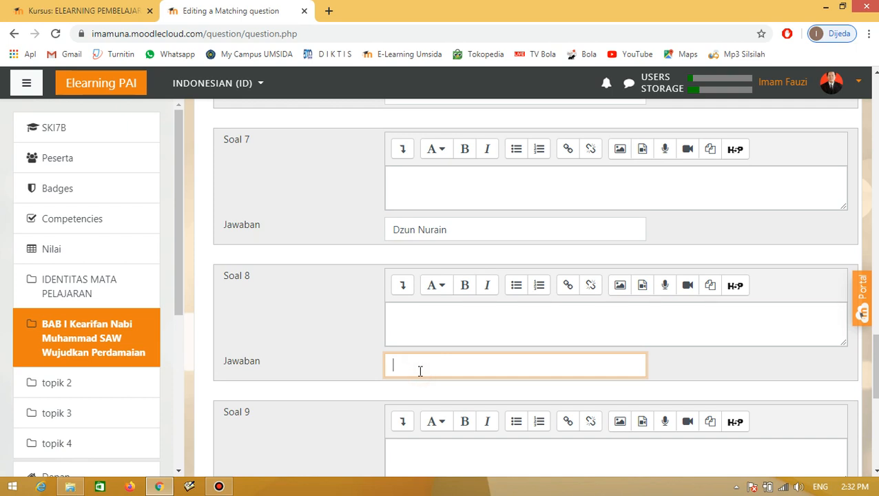
type("Indonesia")
Save the matching question to the Kuis IV quiz, leaving Soal 9 empty
scroll(350, 322, "down", 3)
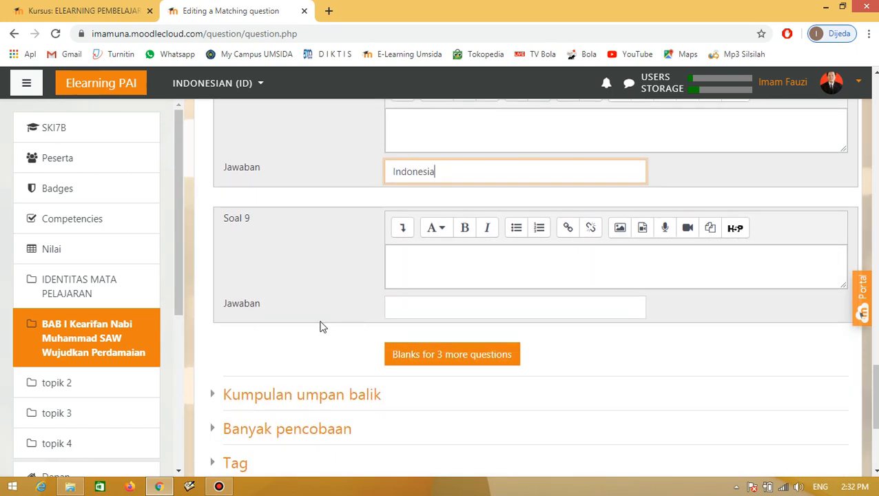
scroll(321, 327, "down", 2)
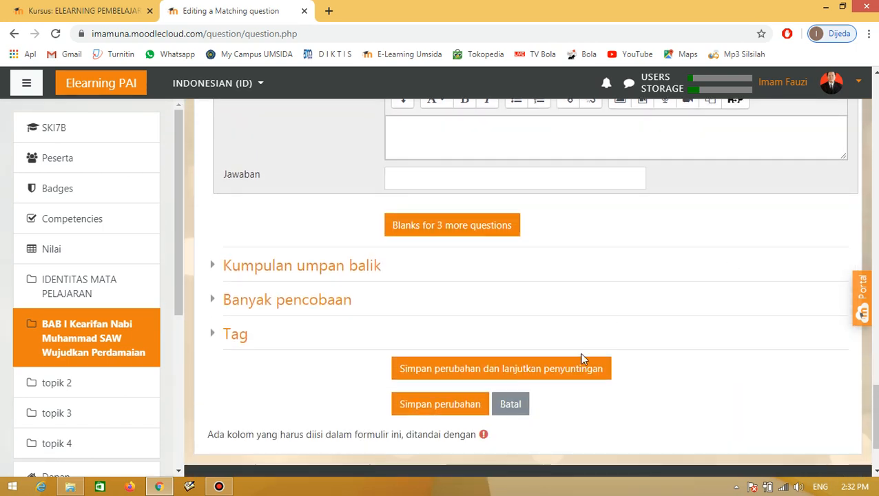
left_click(472, 408)
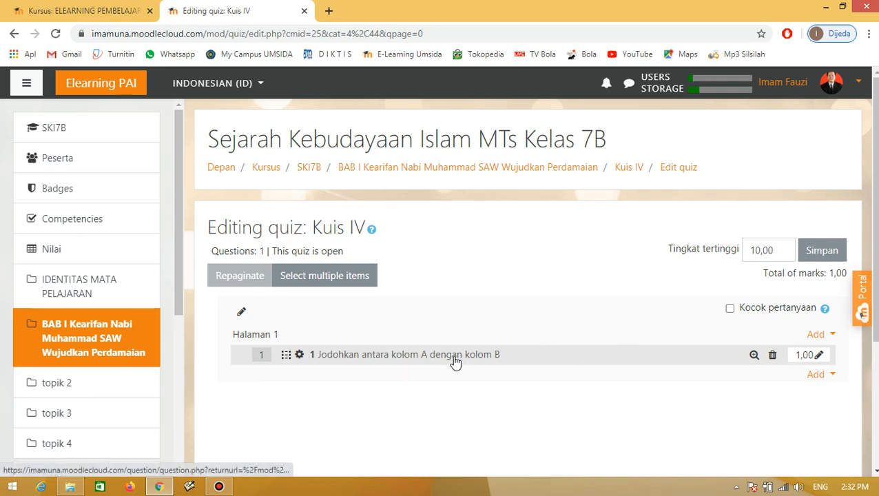
Preview the matching question and look through the answer choices offered for its first item
left_click(753, 355)
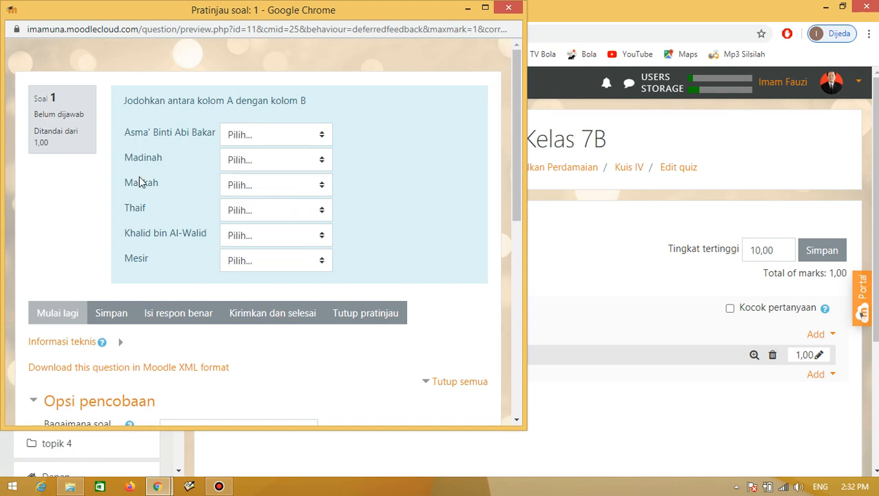
left_click(320, 139)
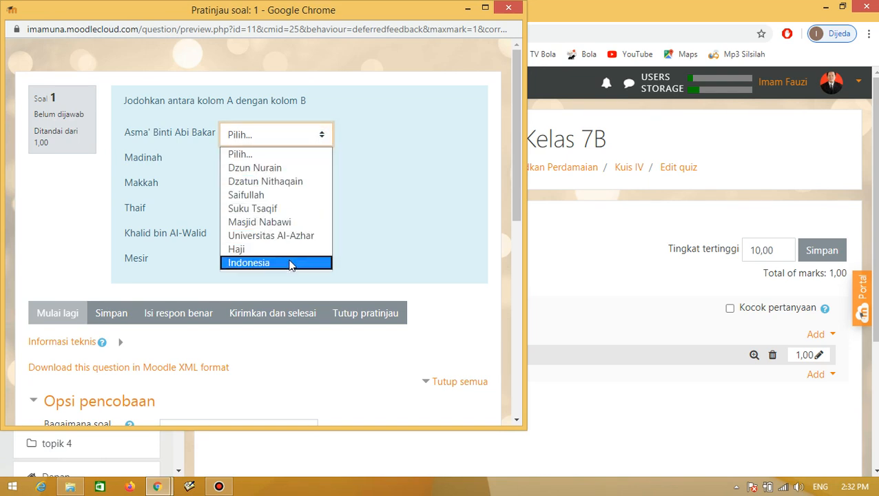
left_click(415, 172)
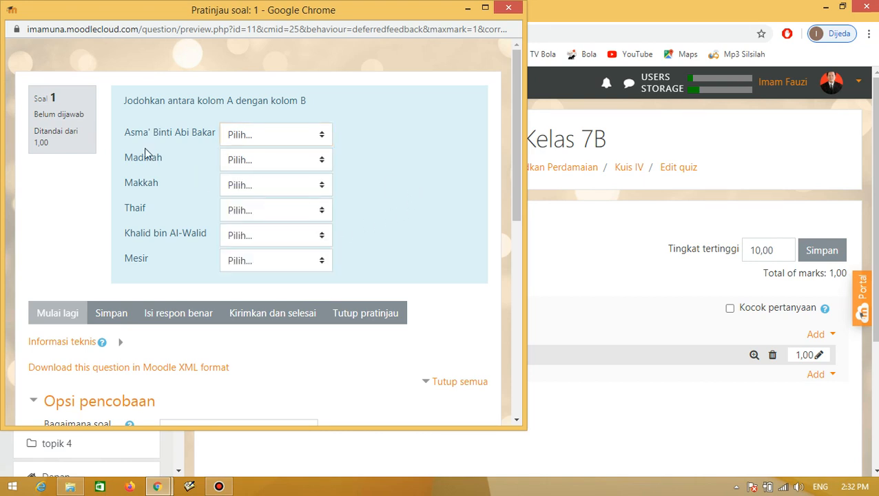
In the preview, match Asma' Binti Abi Bakar with Dzatun Nithaqain, Madinah with Masjid Nabawi, and Makkah with Haji
left_click(323, 135)
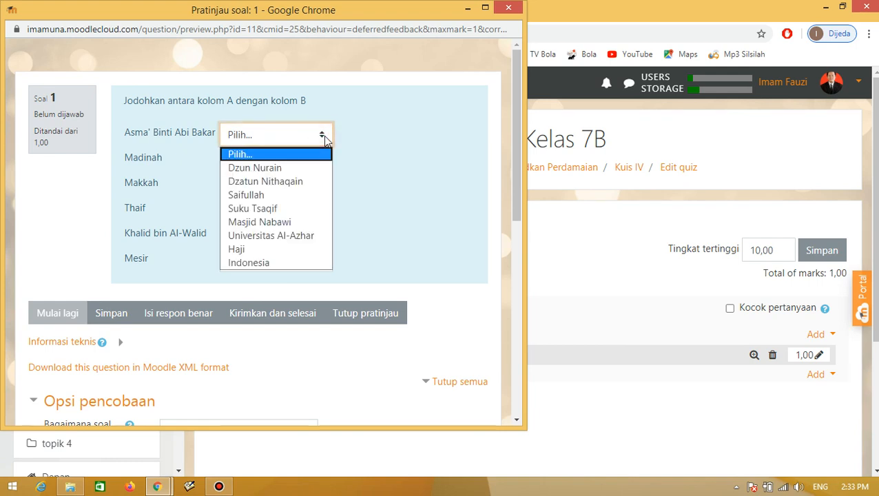
left_click(305, 183)
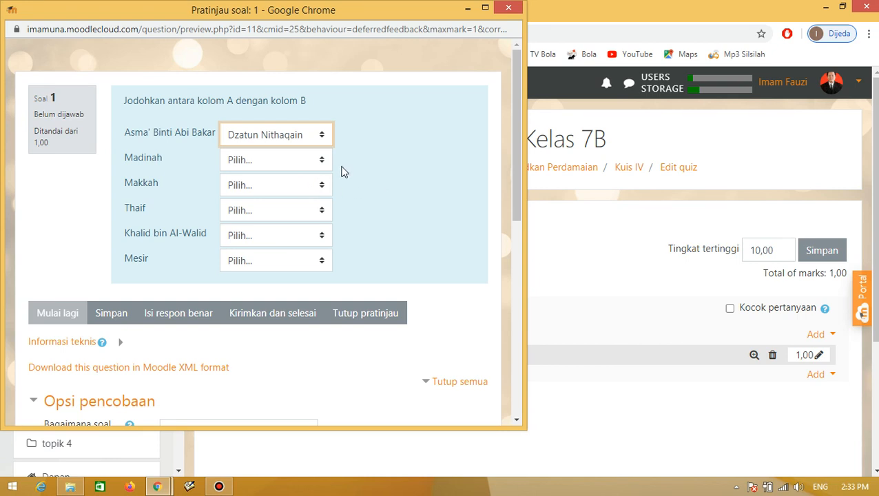
left_click(324, 160)
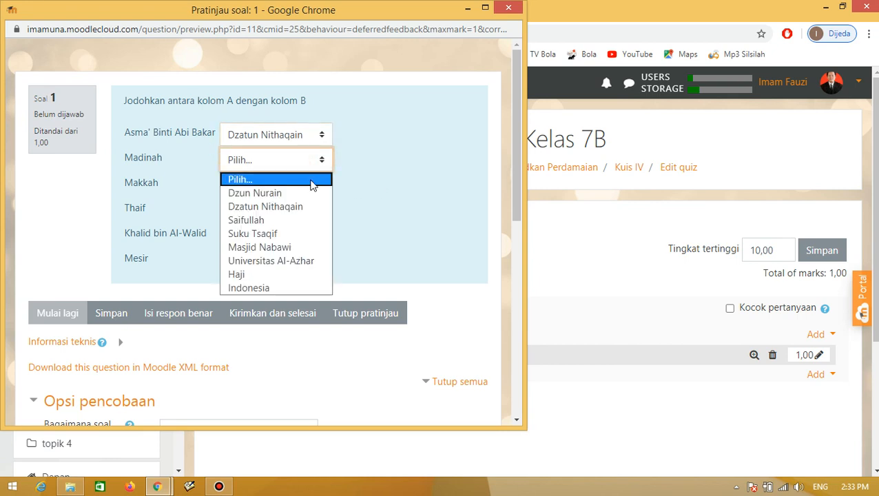
left_click(302, 248)
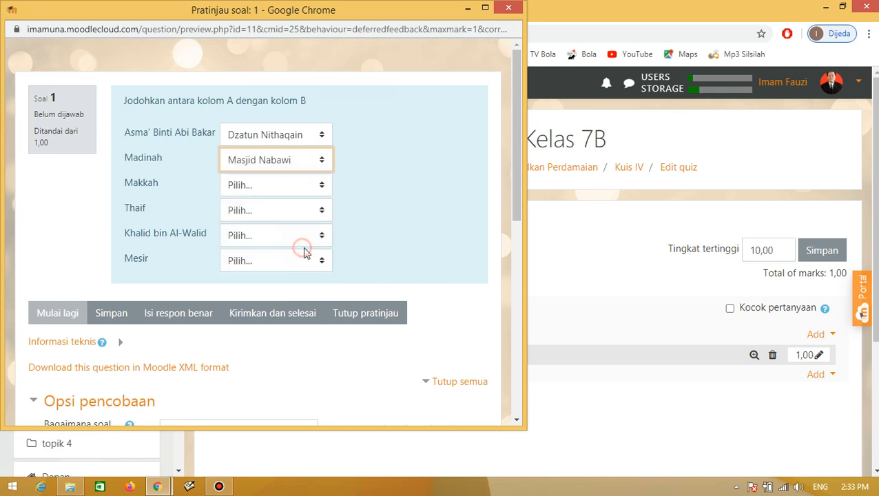
left_click(326, 186)
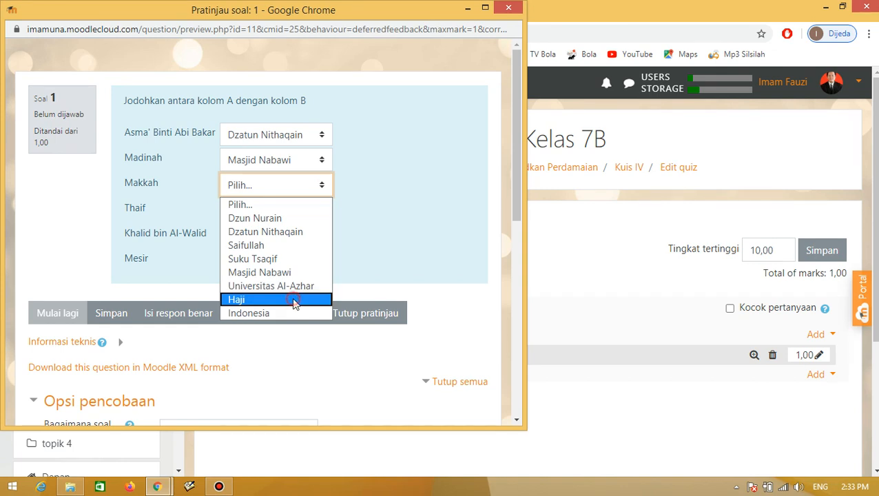
left_click(294, 299)
Match Thaif with Suku Tsaqif, Khalid bin Al-Walid with Saifullah and Mesir with Universitas Al-Azhar, and close the preview without submitting
left_click(322, 211)
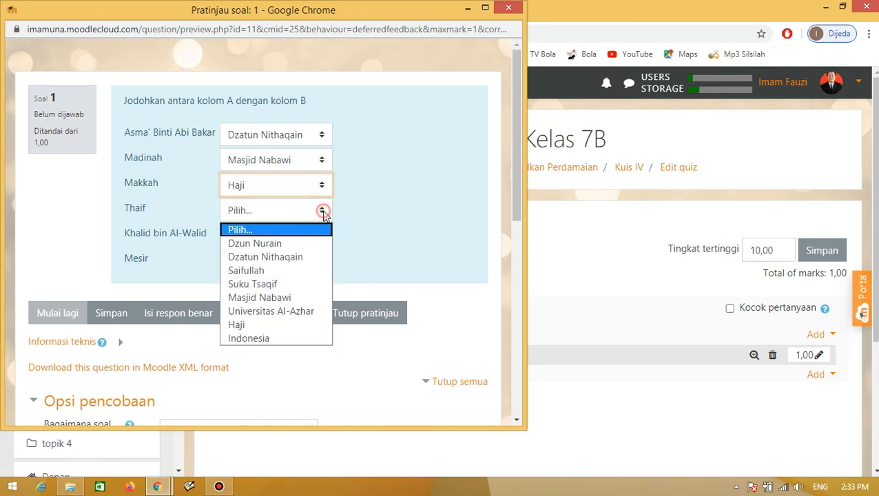
left_click(284, 284)
left_click(320, 237)
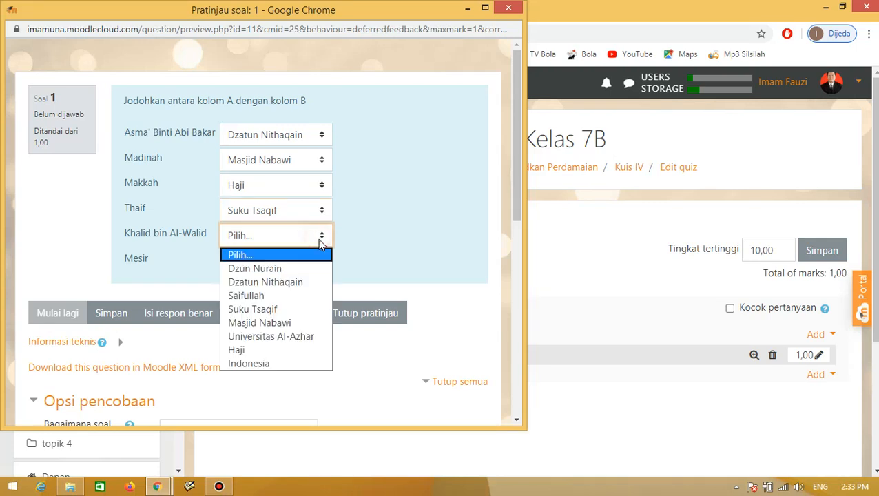
left_click(285, 293)
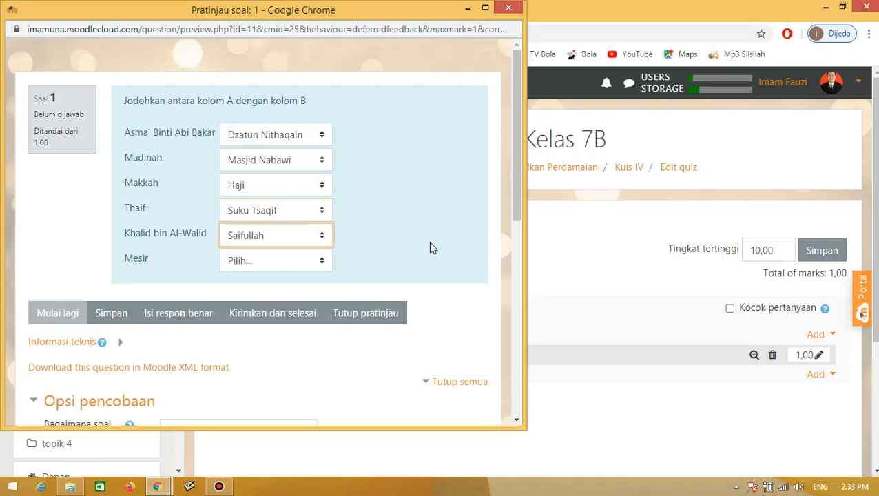
left_click(322, 262)
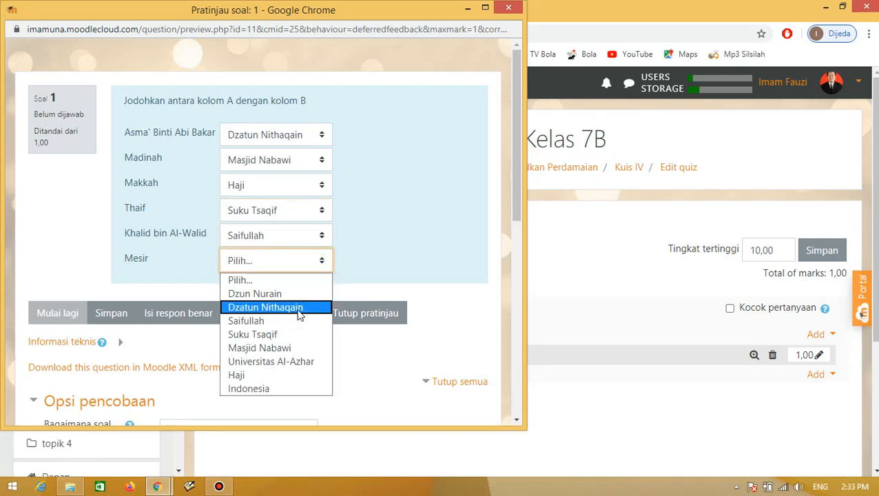
left_click(290, 362)
left_click(424, 183)
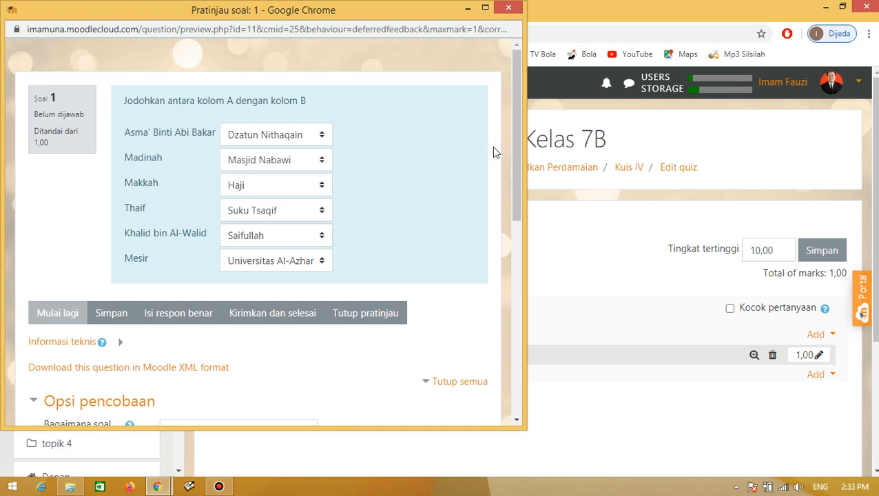
left_click(511, 7)
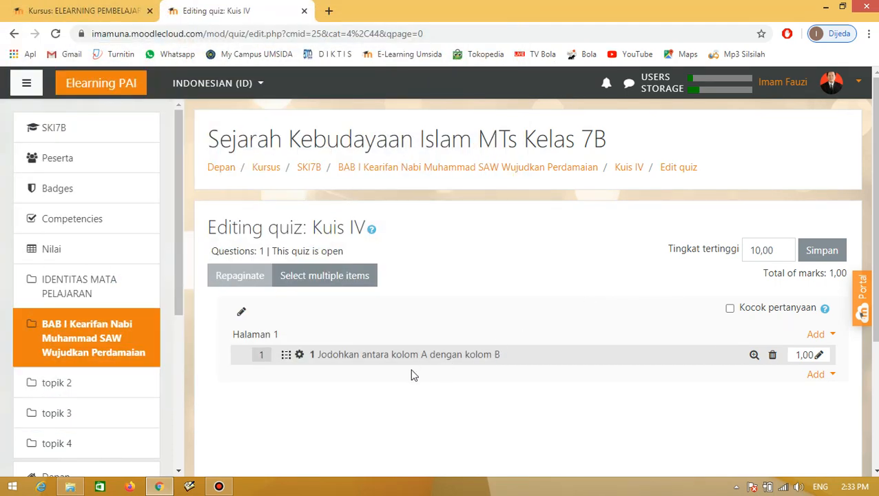
Reopen the matching question for editing and review its question-and-answer pairs around Soal 5 and Soal 6
left_click(407, 363)
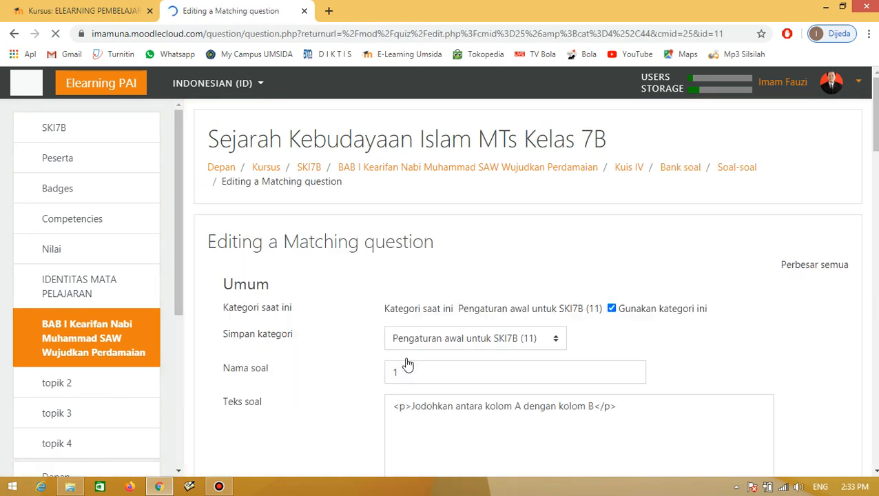
scroll(593, 329, "down", 3)
scroll(598, 328, "down", 10)
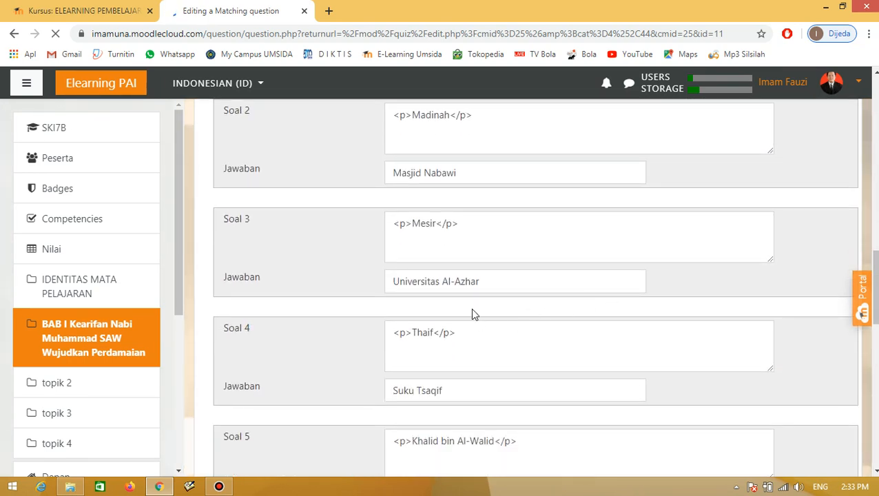
scroll(457, 275, "down", 6)
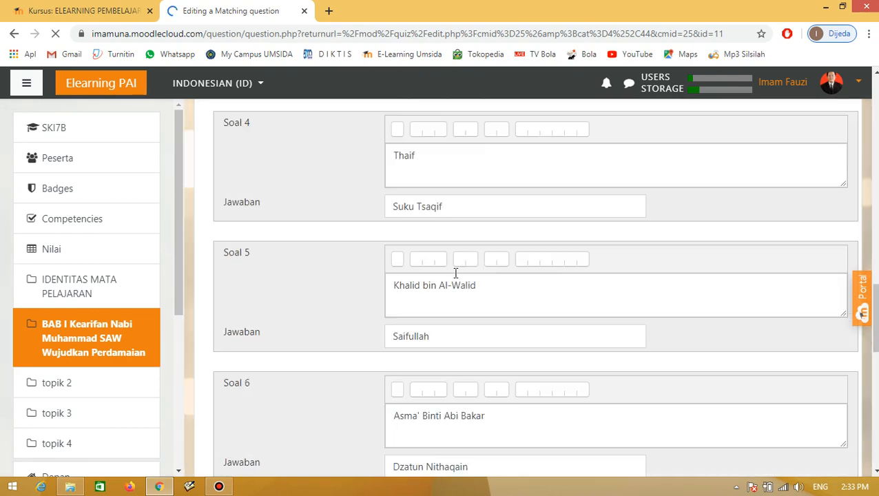
scroll(457, 275, "up", 5)
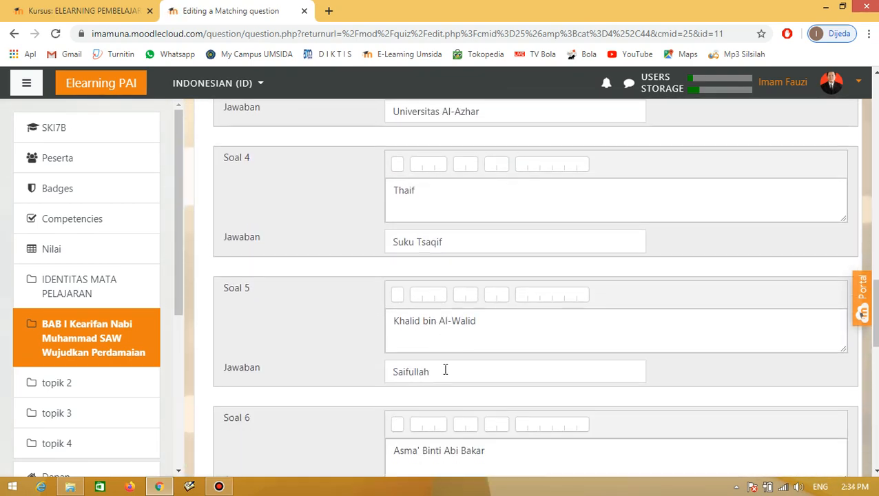
scroll(421, 358, "down", 3)
left_click(414, 203)
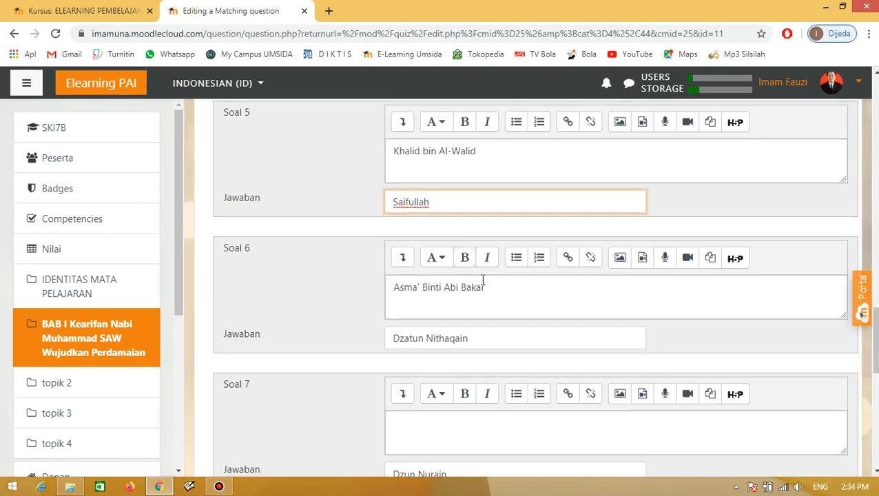
Check the question-and-answer pairs of the matching question, including the extra answers in Soal 7 and Soal 8, and save it
scroll(455, 384, "down", 8)
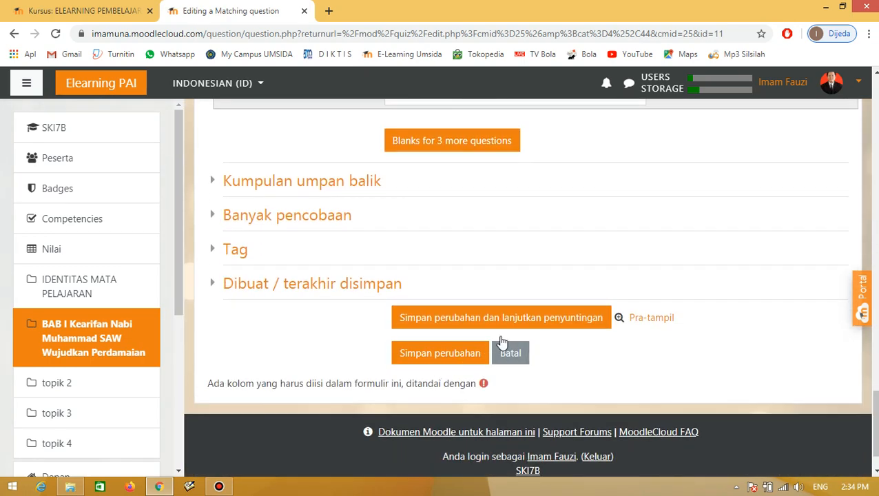
scroll(502, 347, "up", 3)
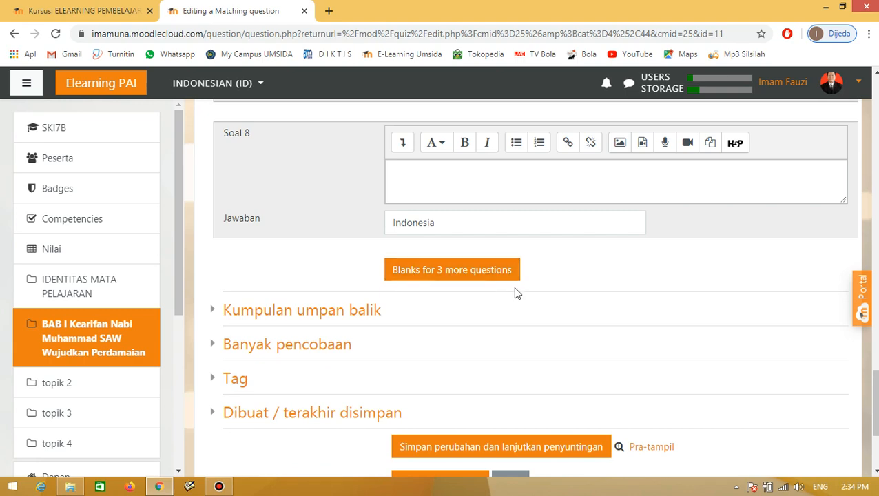
scroll(584, 295, "up", 1)
scroll(583, 295, "up", 8)
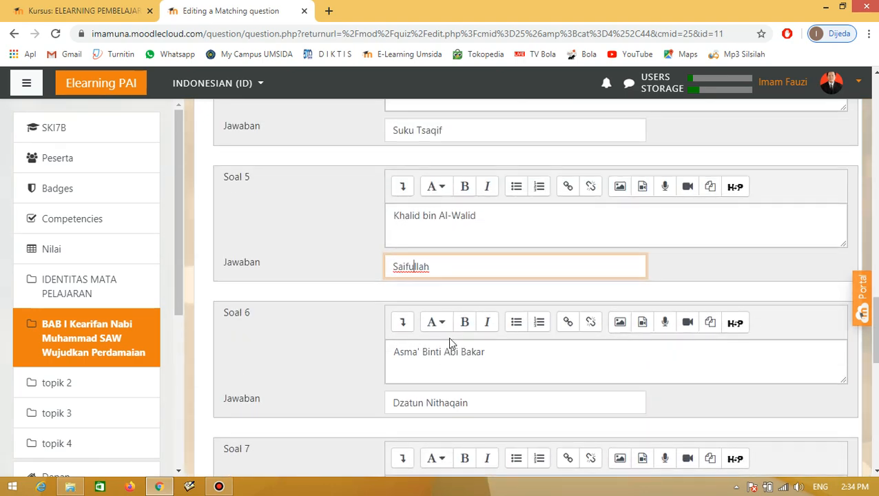
scroll(450, 341, "up", 3)
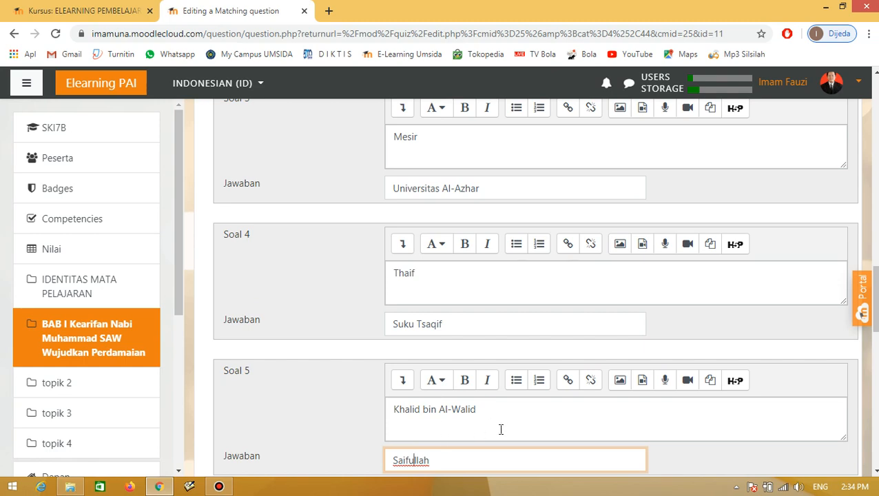
scroll(650, 349, "down", 12)
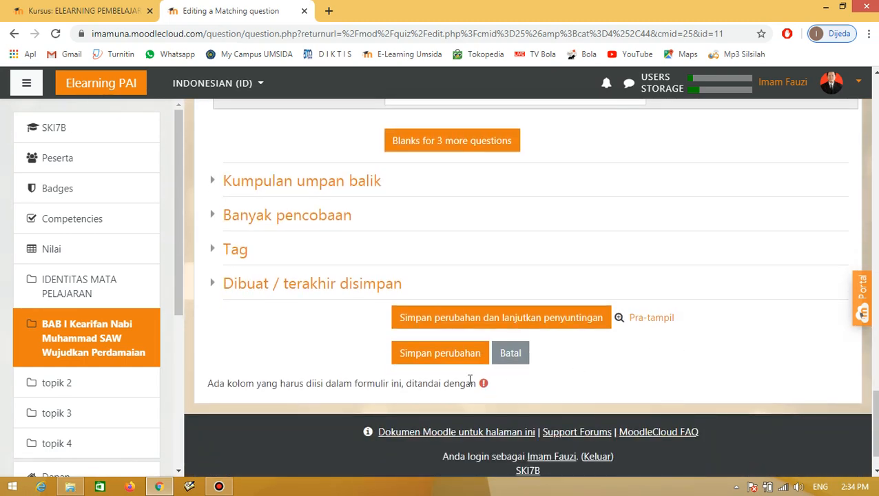
left_click(441, 358)
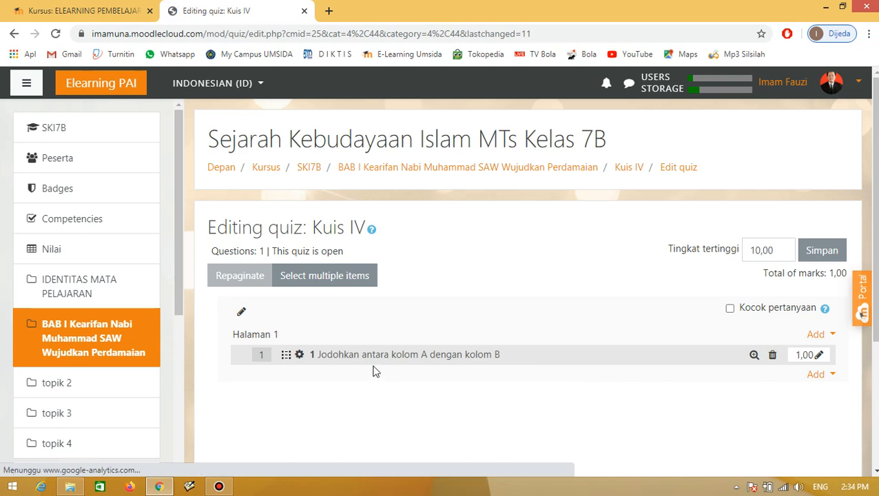
Reopen the matching question from the Kuis IV question list and look through its pairs and its save and preview options
left_click(396, 363)
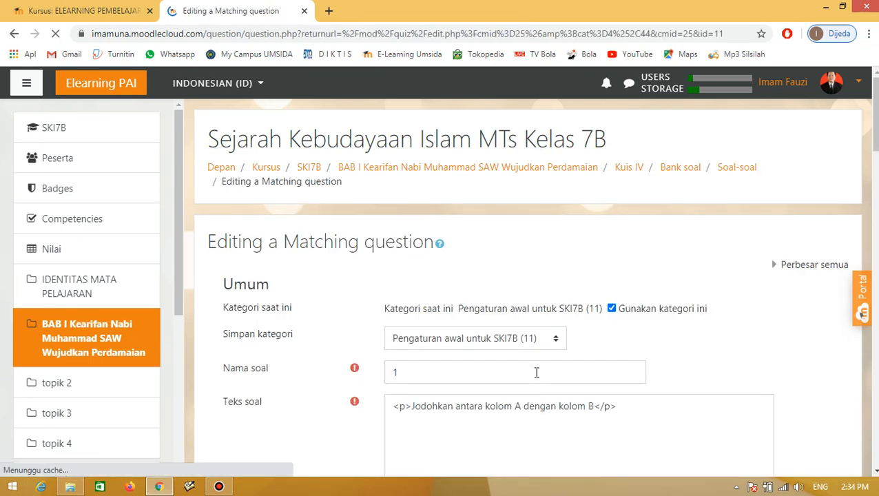
scroll(537, 372, "down", 1)
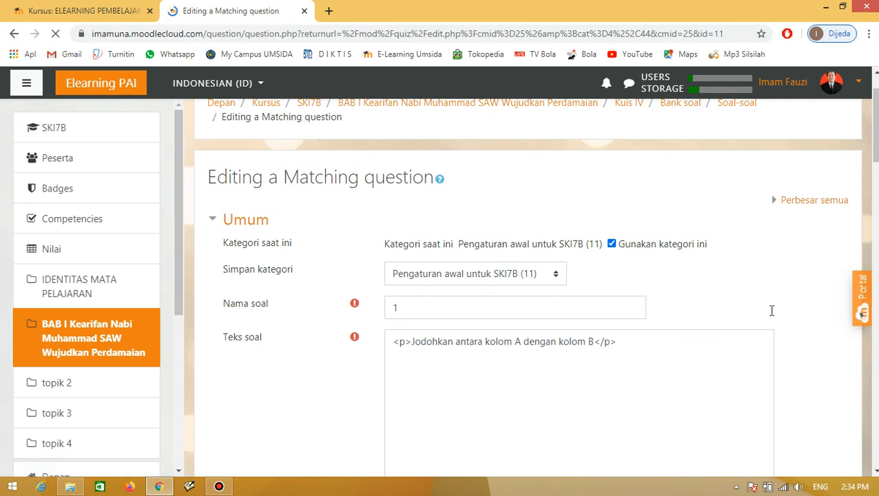
scroll(771, 311, "down", 16)
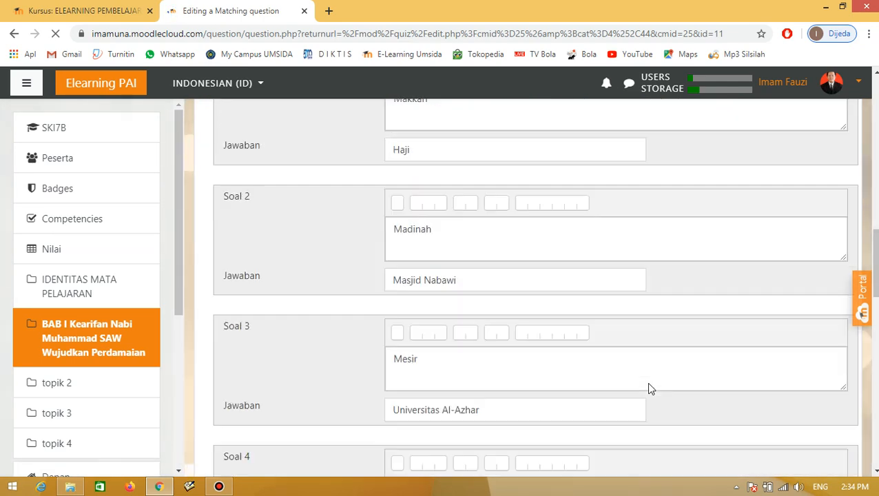
scroll(648, 389, "down", 10)
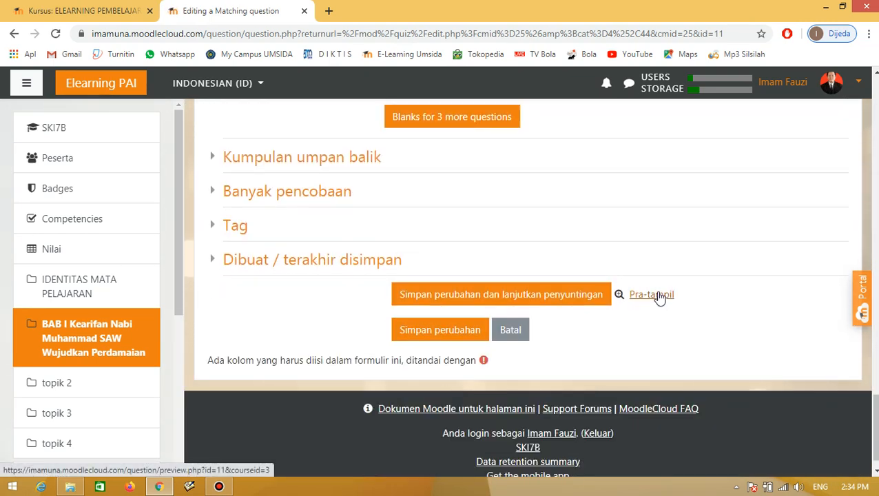
scroll(690, 301, "up", 20)
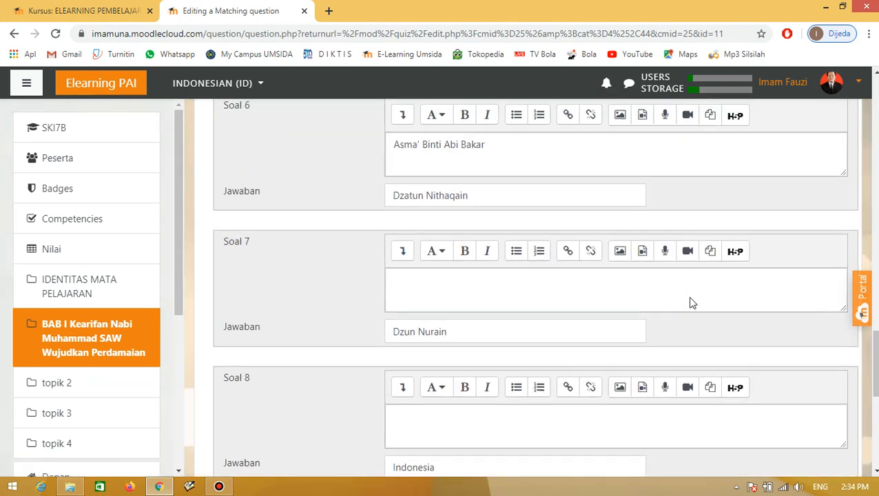
scroll(693, 303, "up", 5)
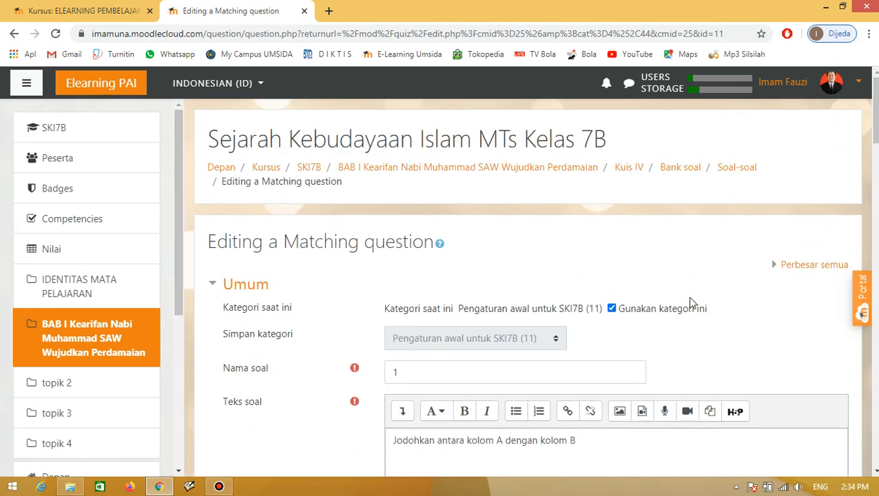
Return to the BAB I section of the course and open the settings of Kuis IV
left_click(392, 171)
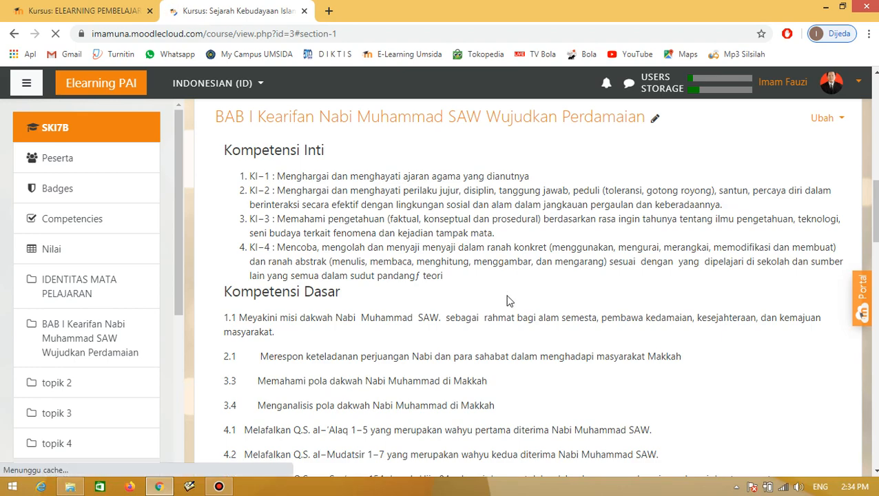
scroll(507, 301, "down", 9)
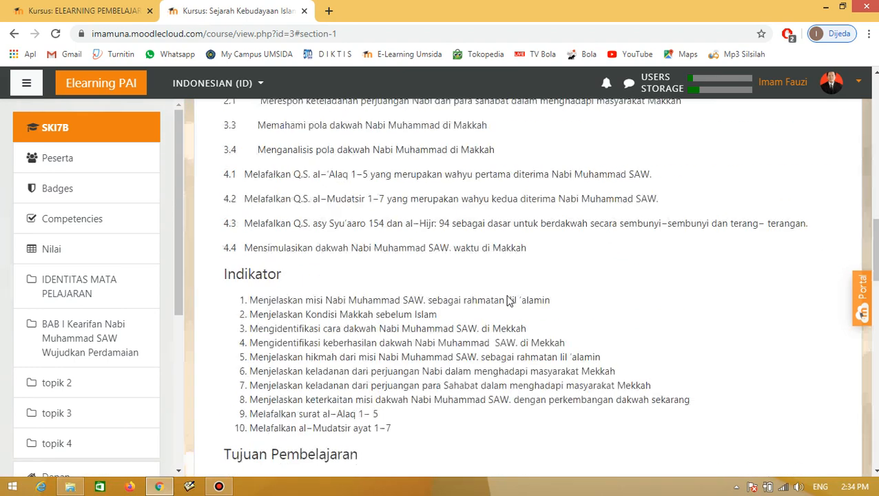
scroll(507, 301, "down", 15)
scroll(508, 301, "up", 2)
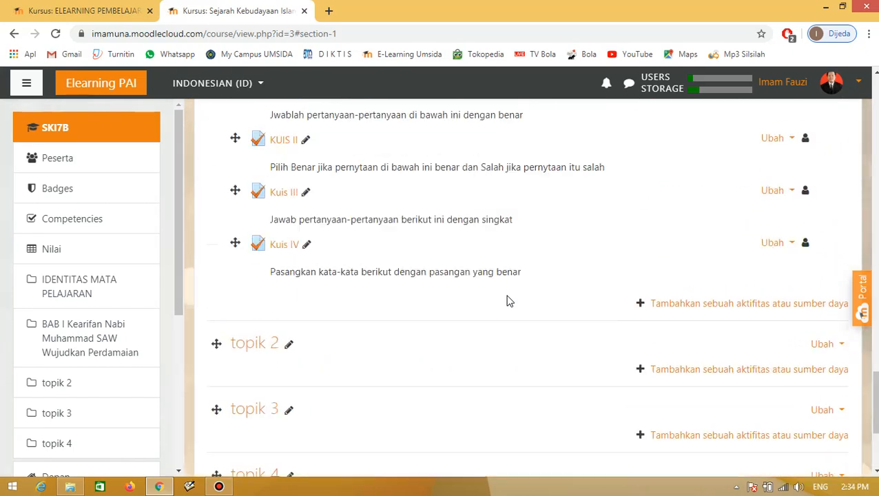
scroll(306, 207, "up", 1)
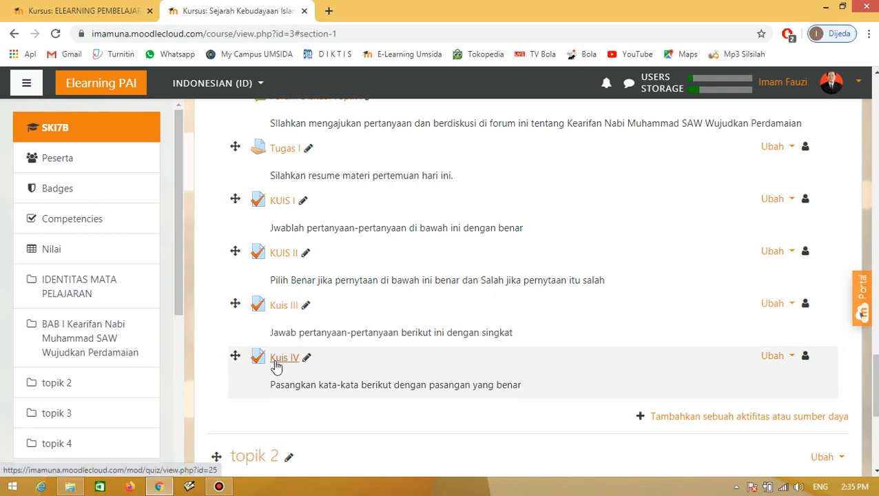
left_click(789, 359)
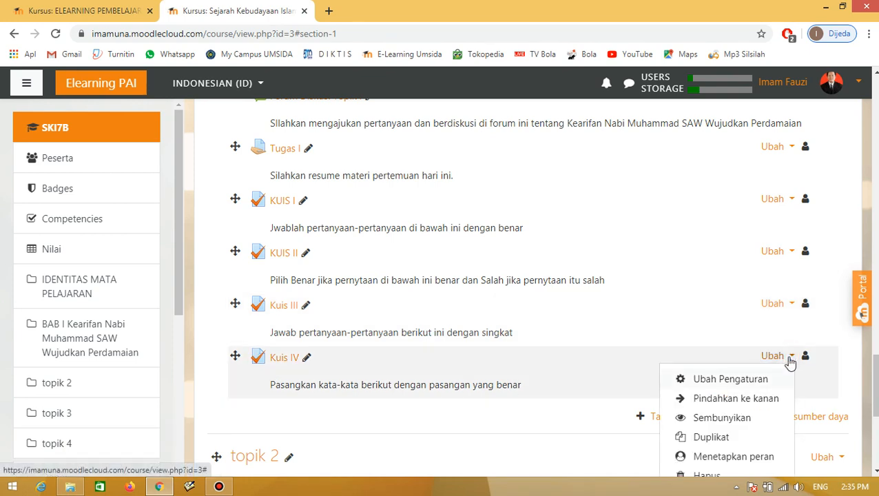
left_click(741, 379)
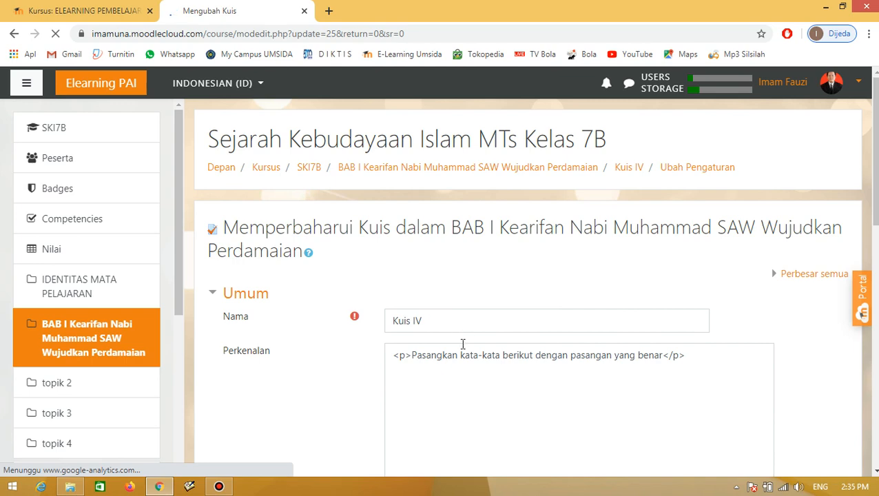
Save the Kuis IV settings and display the quiz, and open its question editing page
scroll(553, 275, "down", 8)
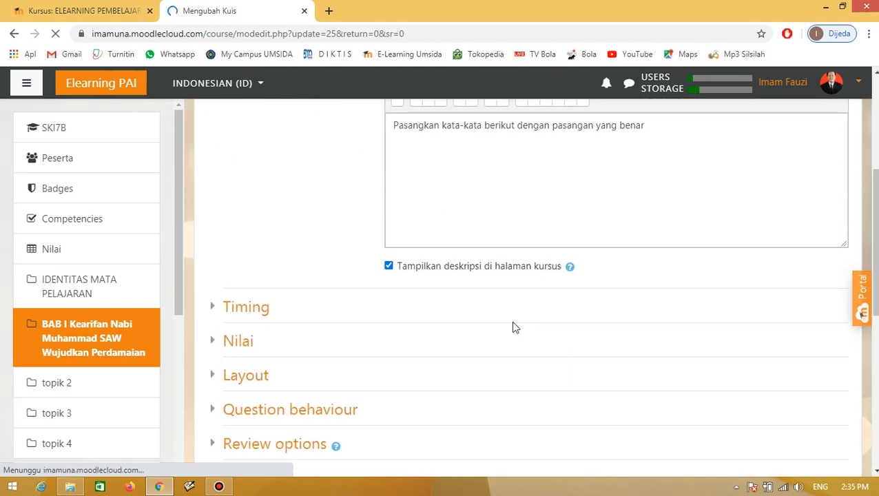
scroll(518, 314, "down", 2)
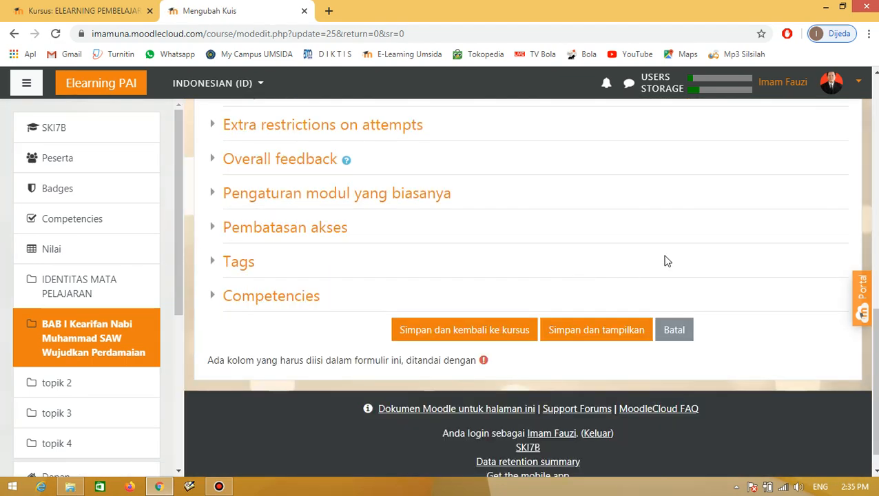
left_click(618, 335)
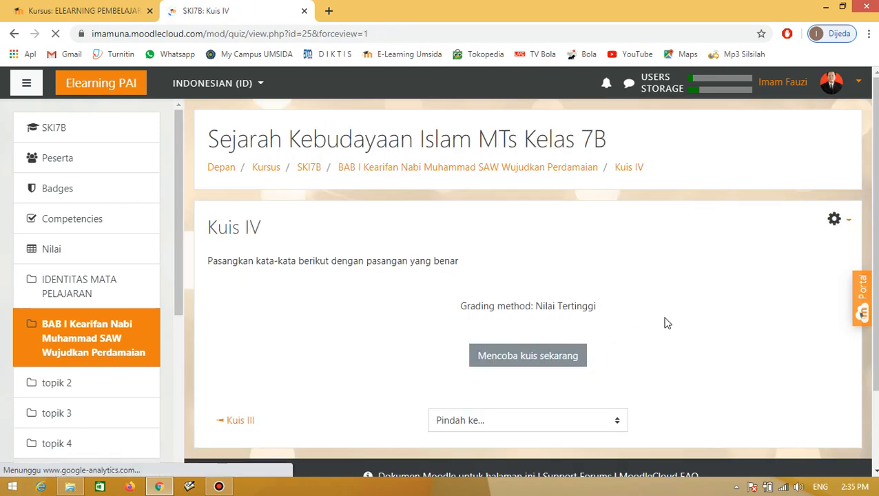
left_click(835, 221)
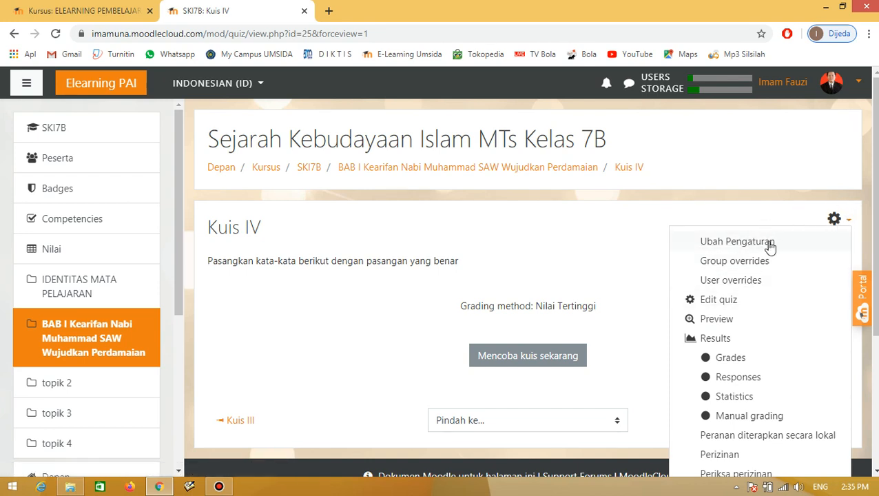
left_click(727, 300)
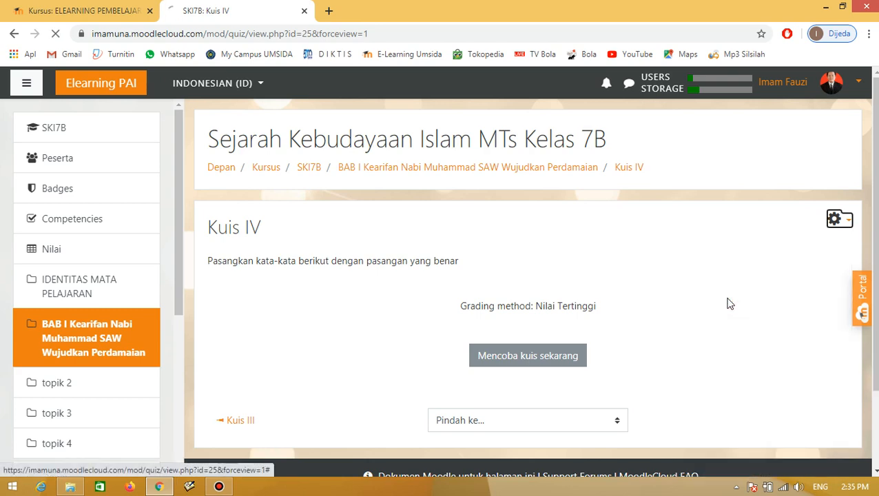